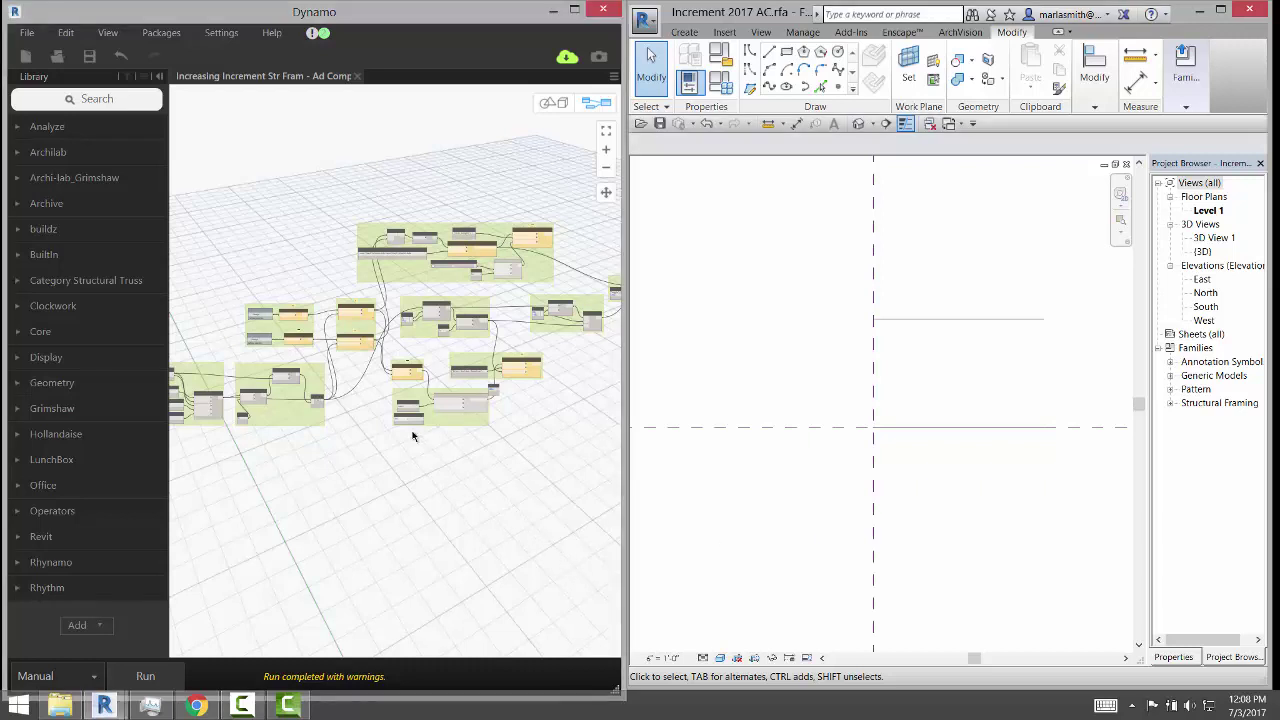
# Open Louver Straight Instanced angle.rfa from recent documents, dismiss the warning, and set the 3D view to Shaded.
pyautogui.scroll(6, 498, 215)
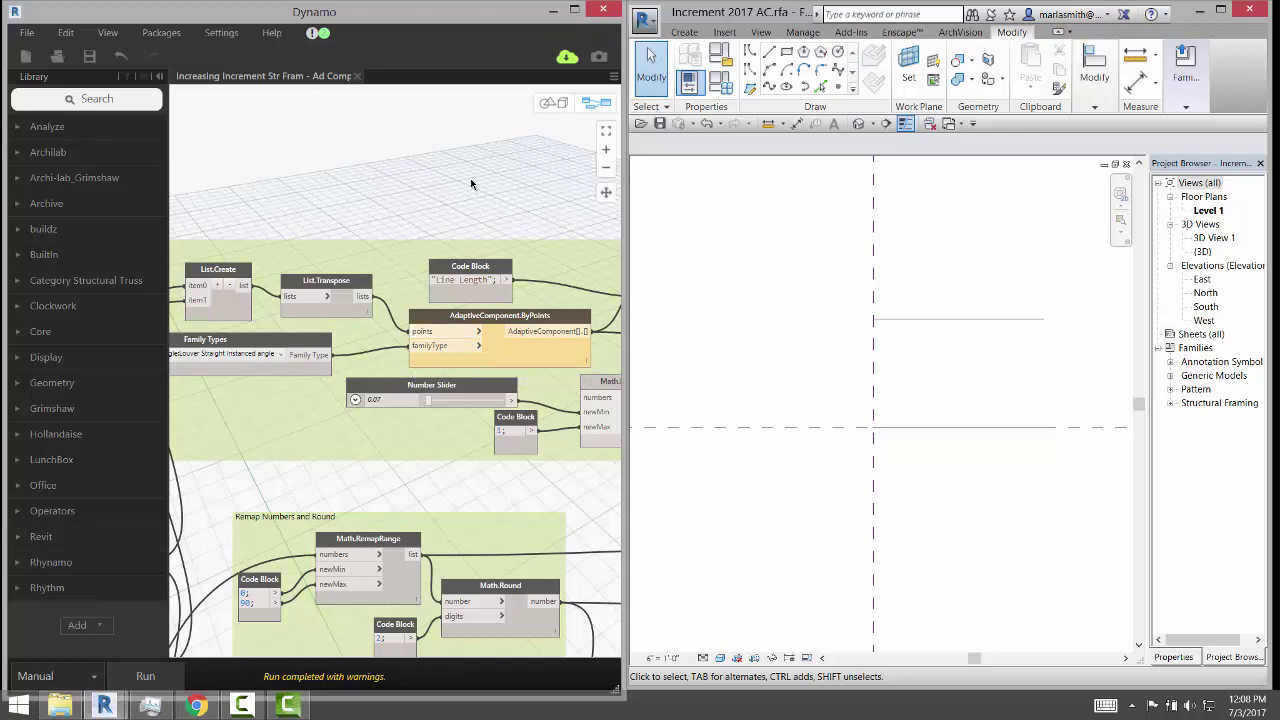
pyautogui.scroll(-5, 472, 186)
pyautogui.scroll(-2, 474, 188)
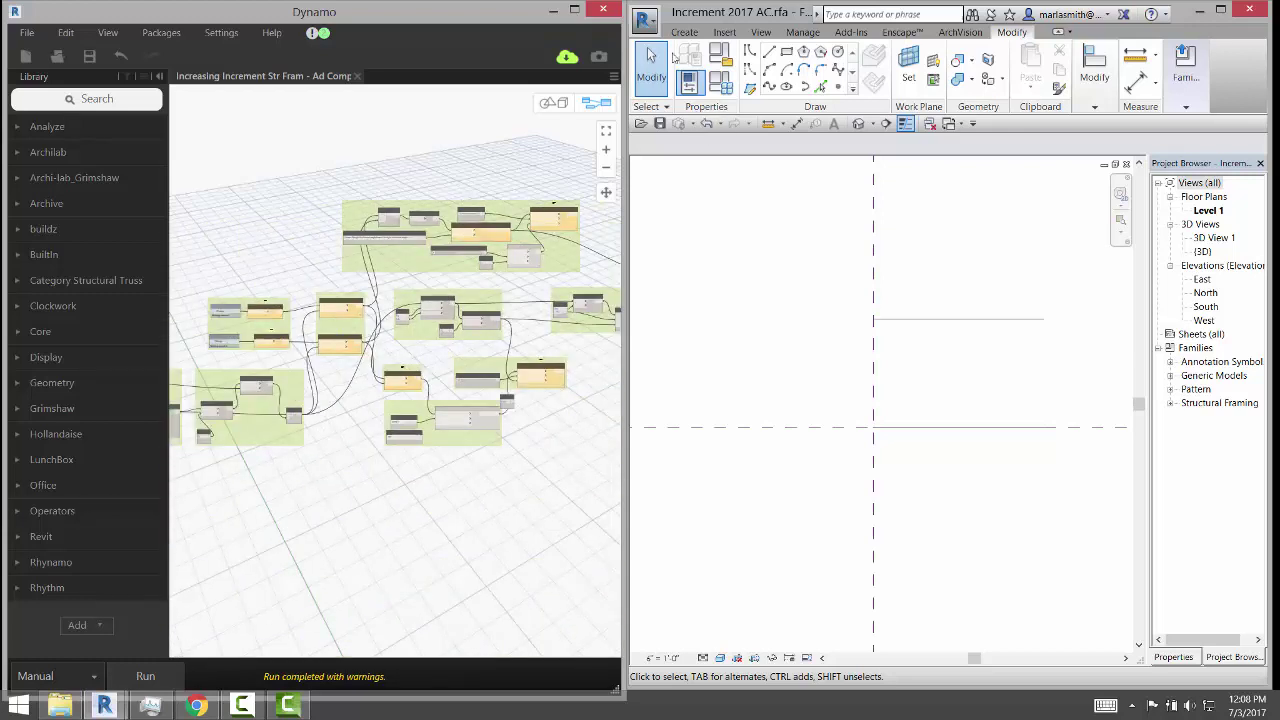
pyautogui.click(647, 24)
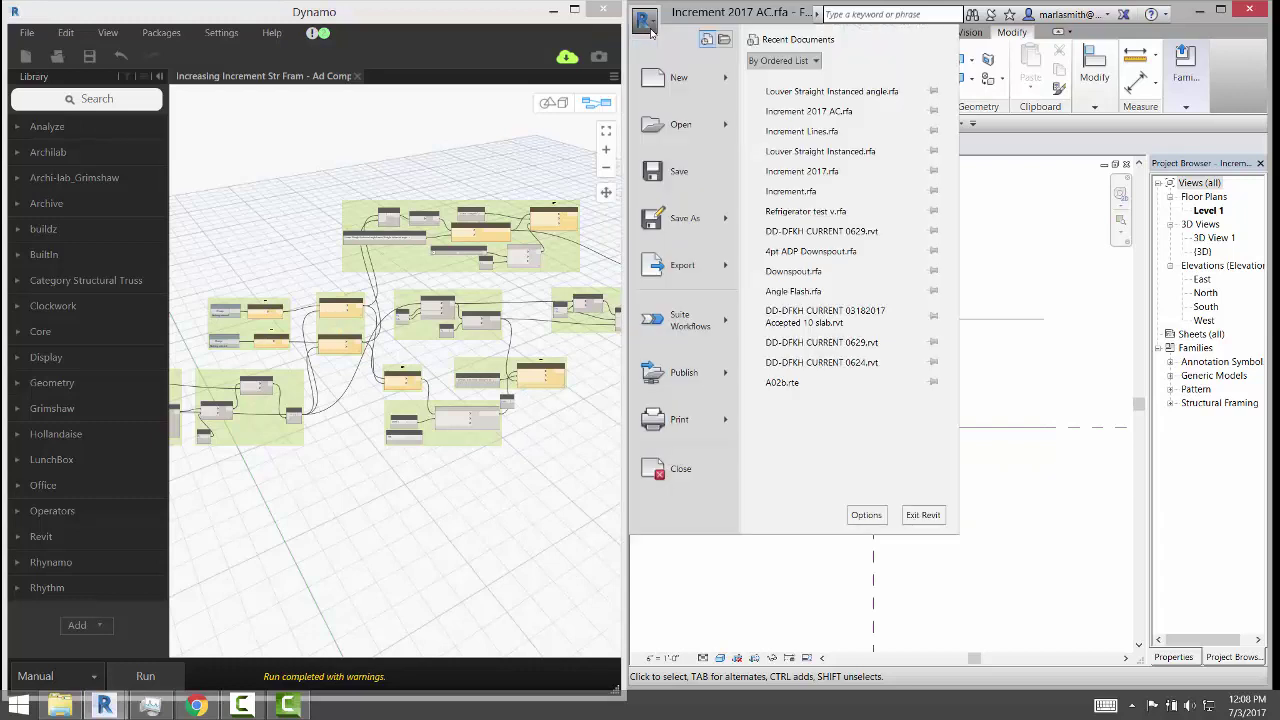
pyautogui.click(808, 112)
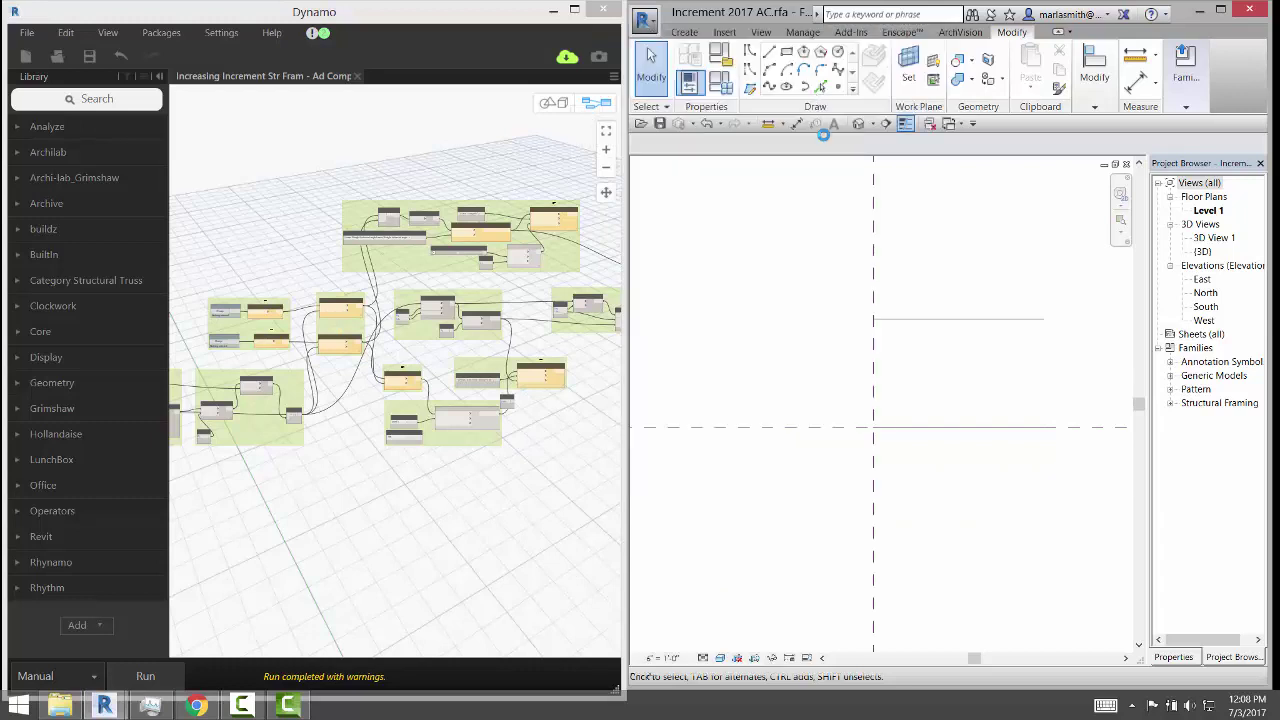
pyautogui.click(777, 371)
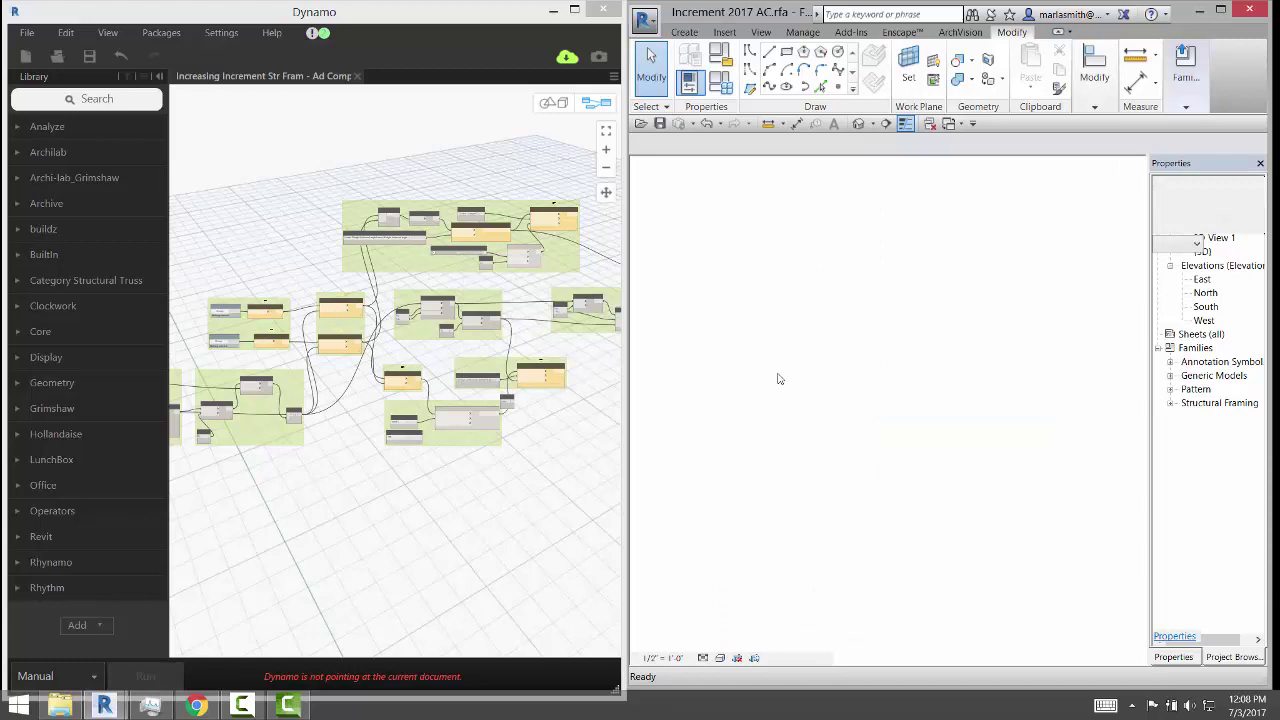
pyautogui.click(720, 658)
pyautogui.click(760, 596)
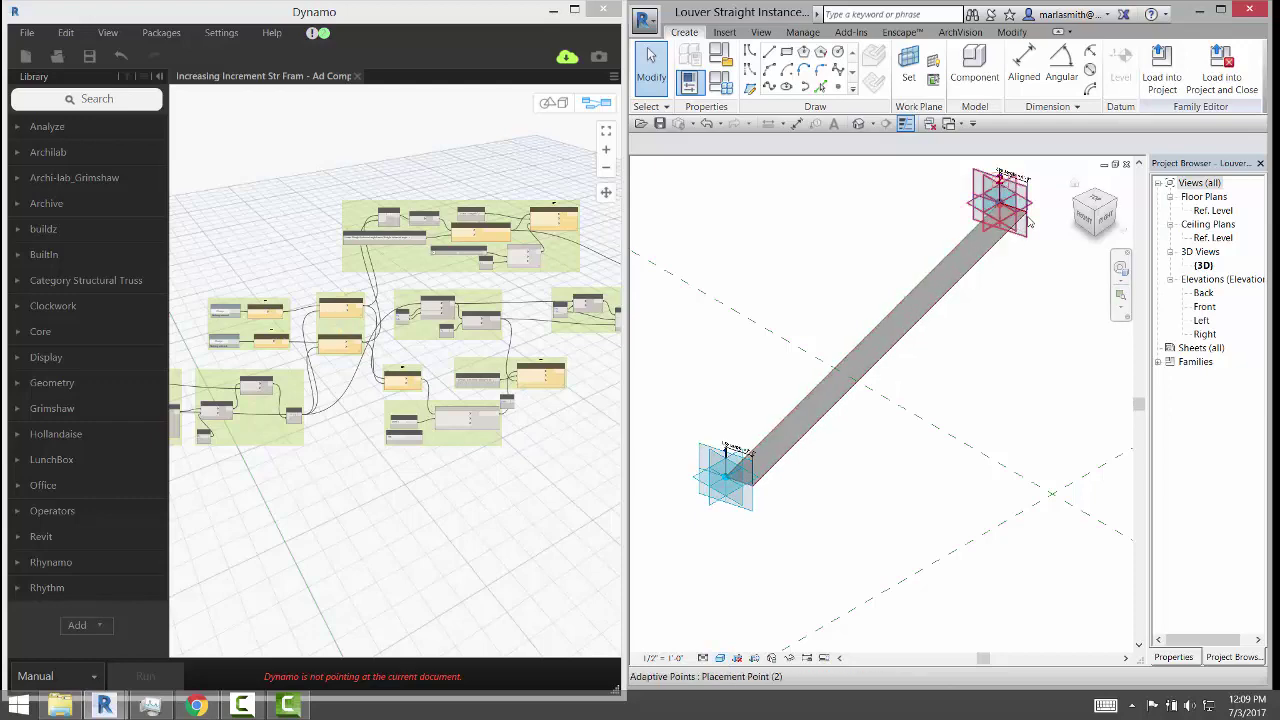
# In Family Types, replace the Point Offset value 1.0 with .75 and apply it.
pyautogui.click(718, 82)
pyautogui.moveTo(687, 137); pyautogui.dragTo(734, 133)
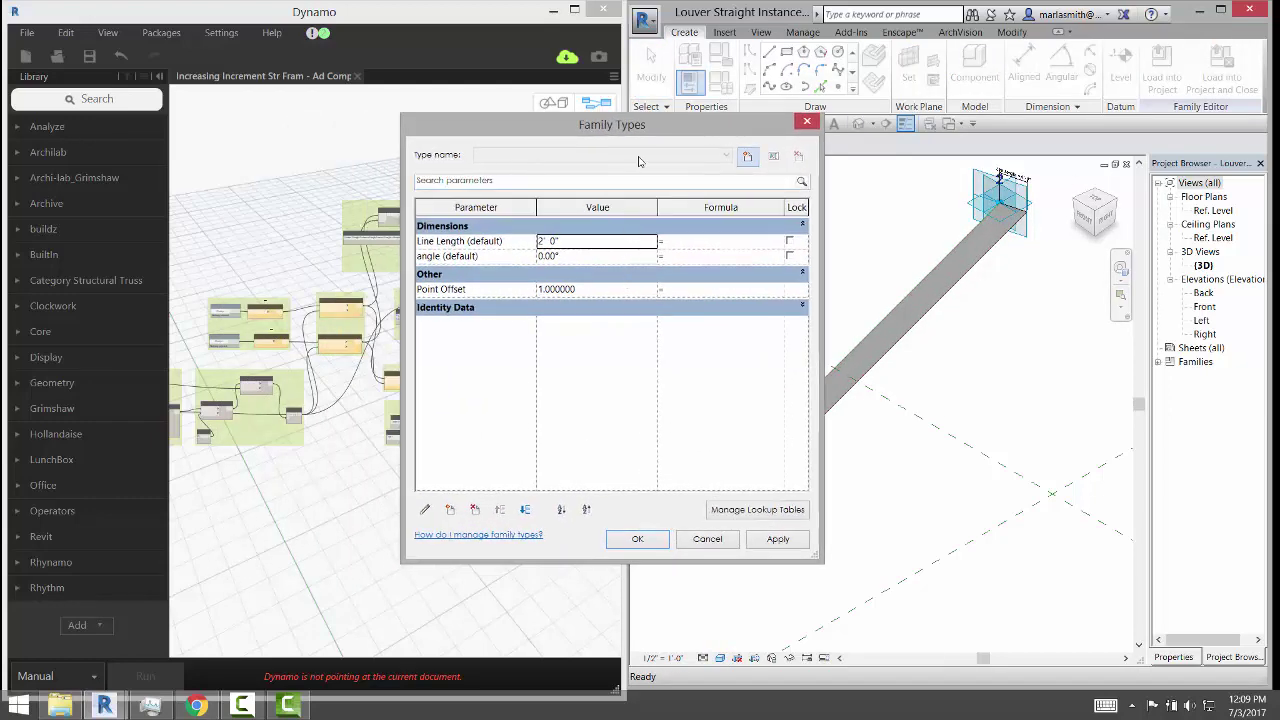
pyautogui.click(594, 290)
pyautogui.doubleClick(593, 289)
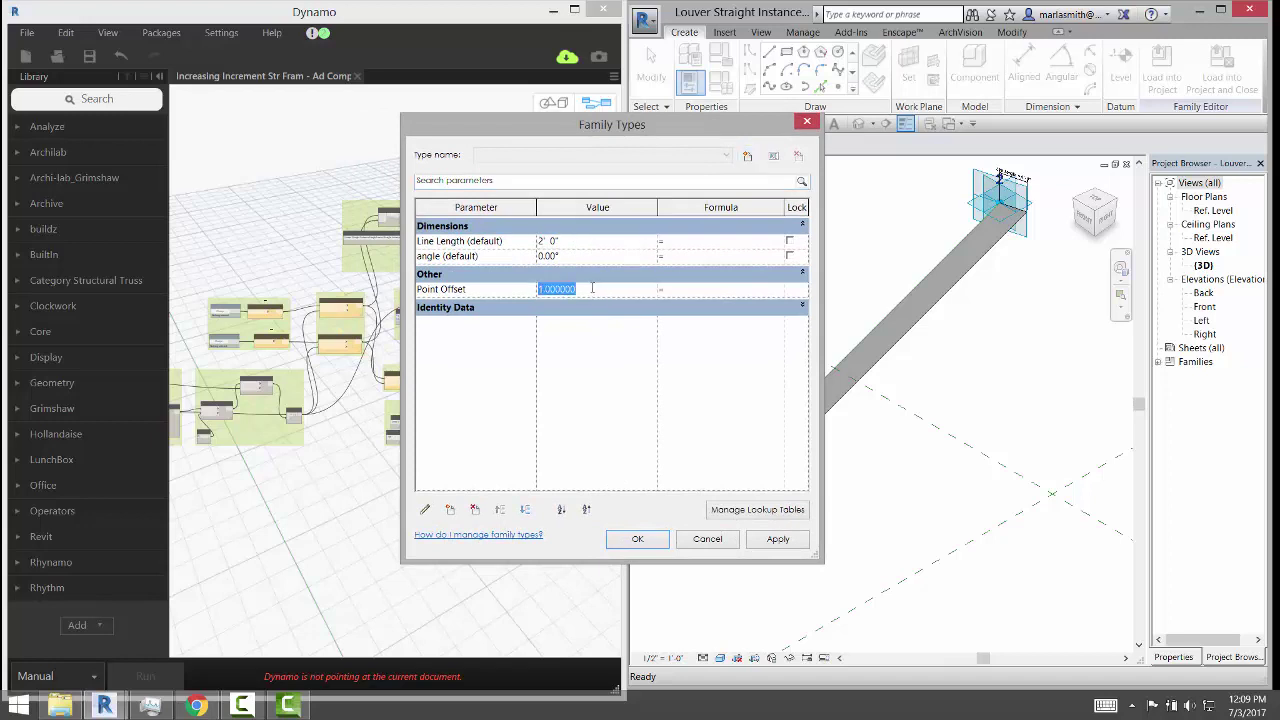
pyautogui.press('BackSpace')
pyautogui.click(780, 540)
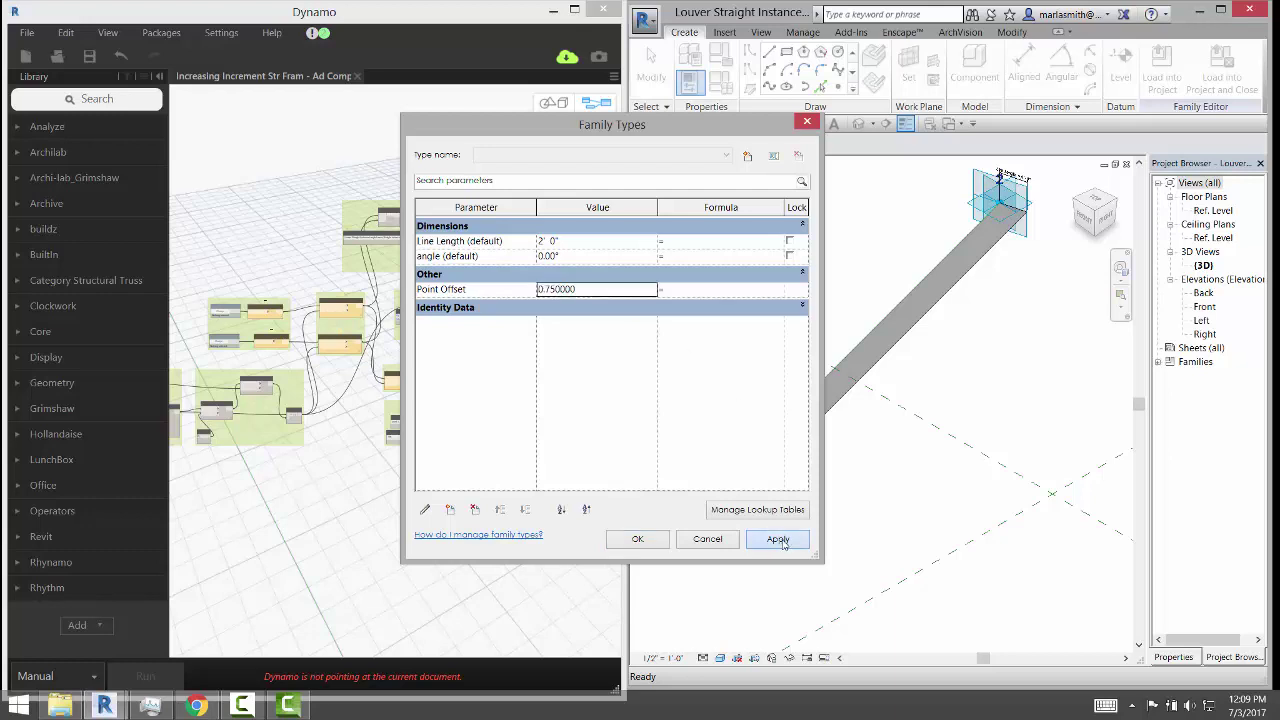
# Close Family Types, zoom to the beam end, and view the end reference point's properties before deselecting it.
pyautogui.click(807, 122)
pyautogui.scroll(5, 950, 287)
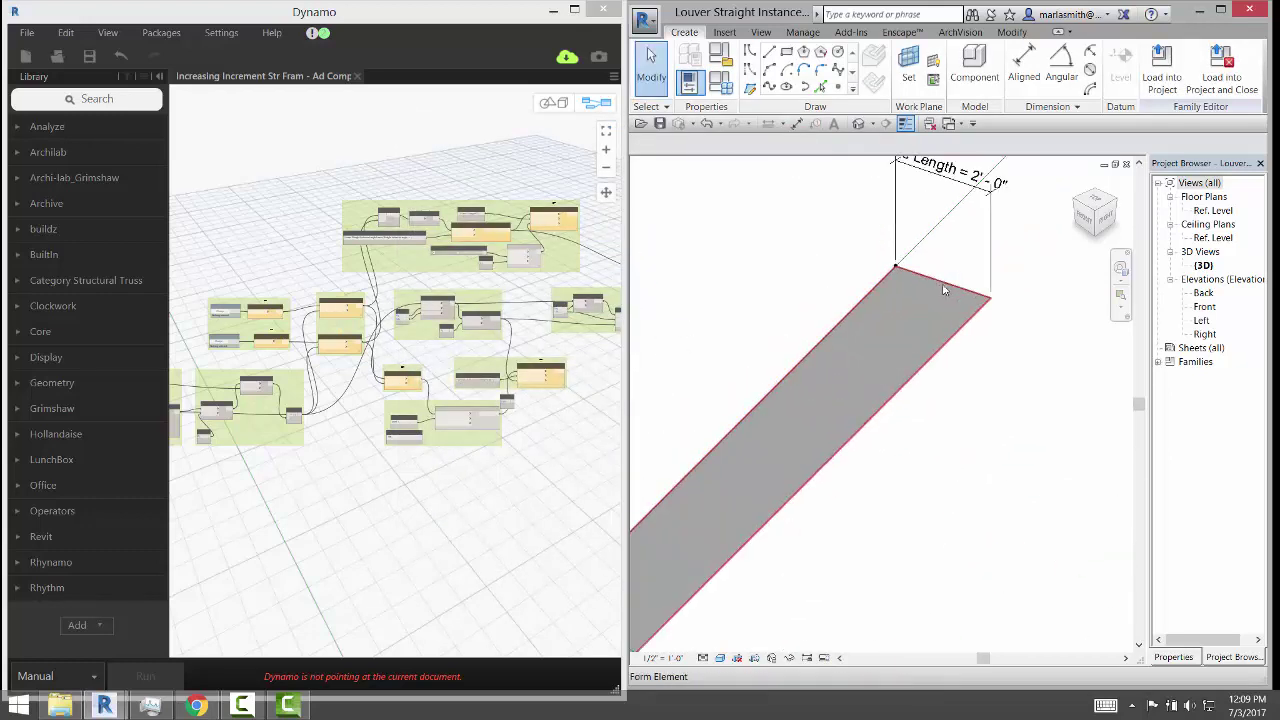
pyautogui.scroll(-5, 950, 287)
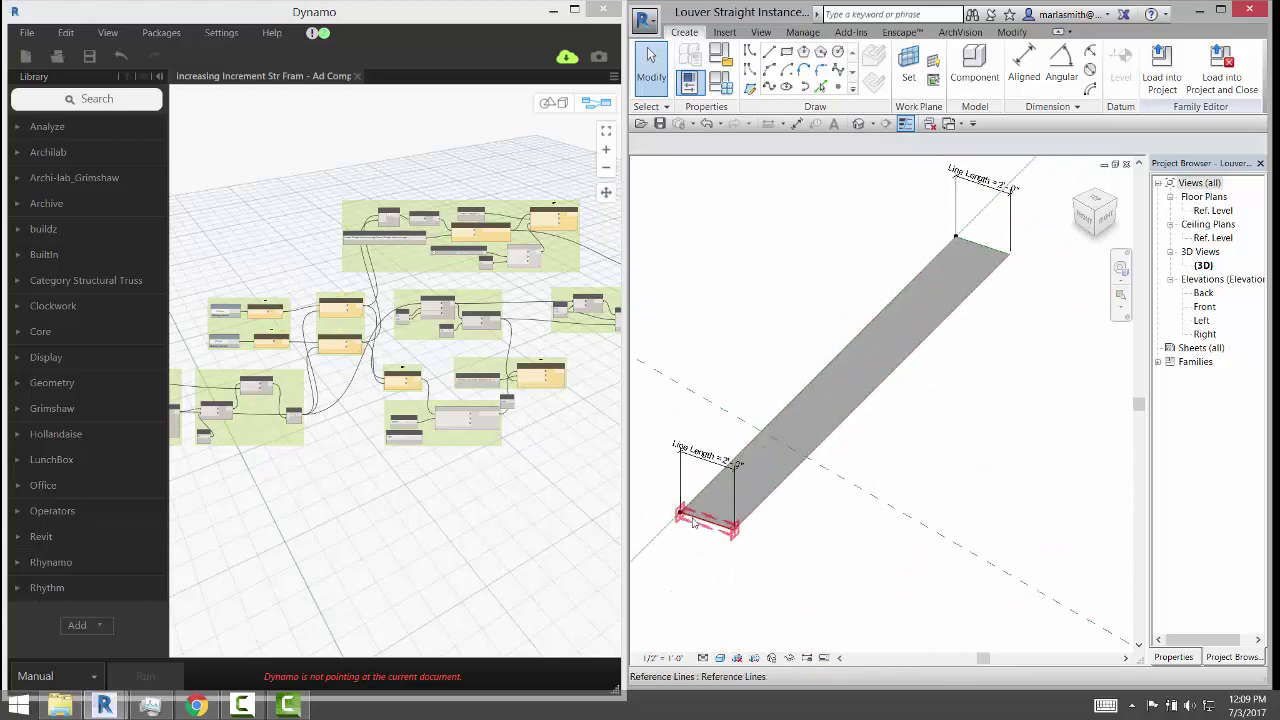
pyautogui.scroll(4, 690, 515)
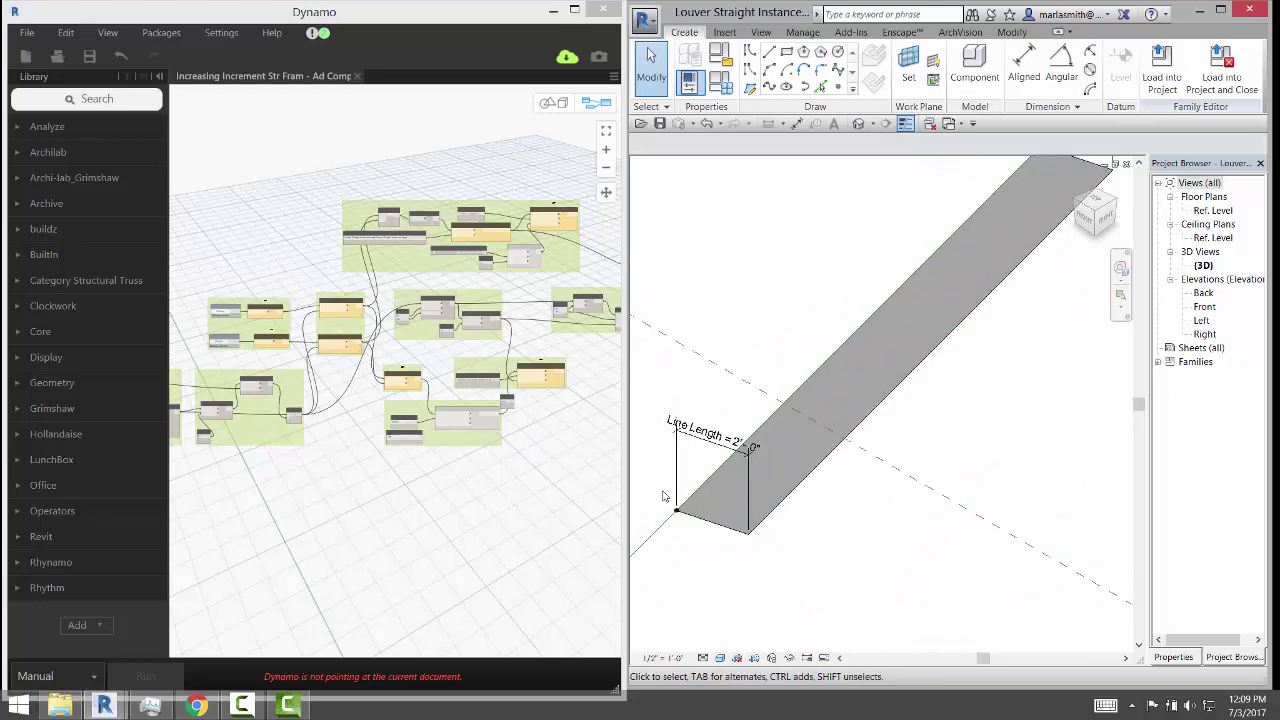
pyautogui.click(677, 511)
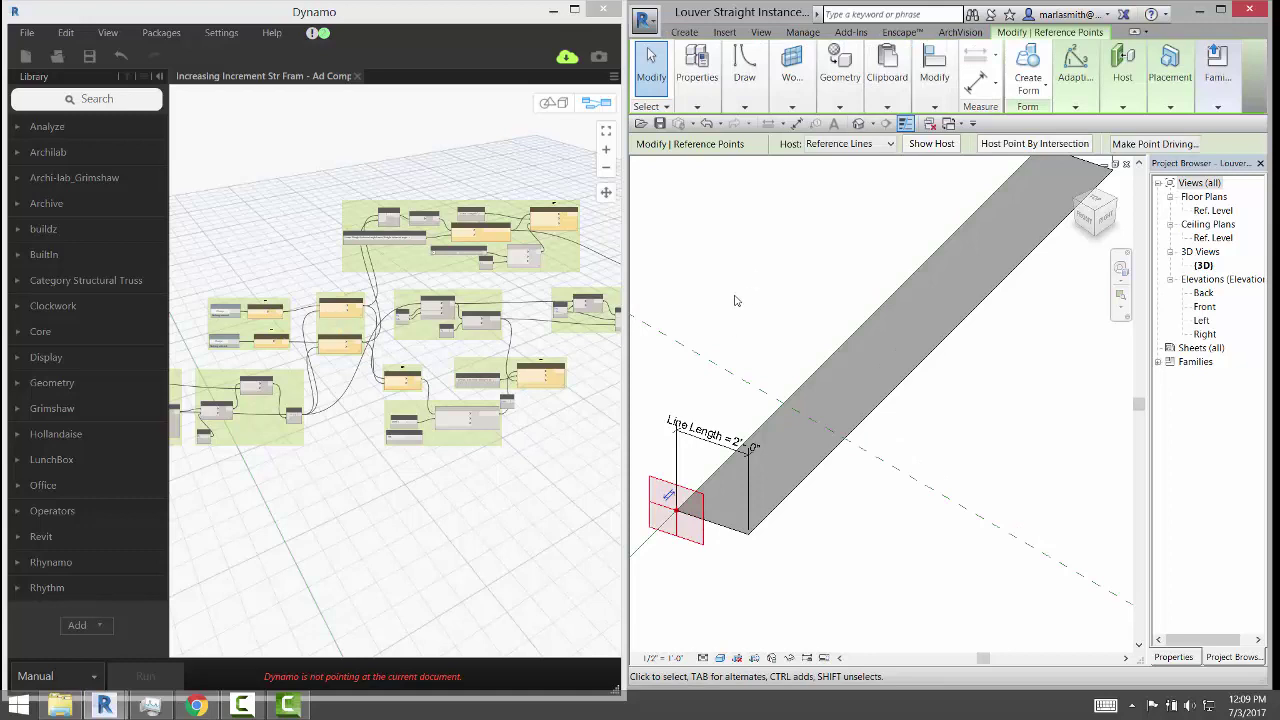
pyautogui.click(1182, 658)
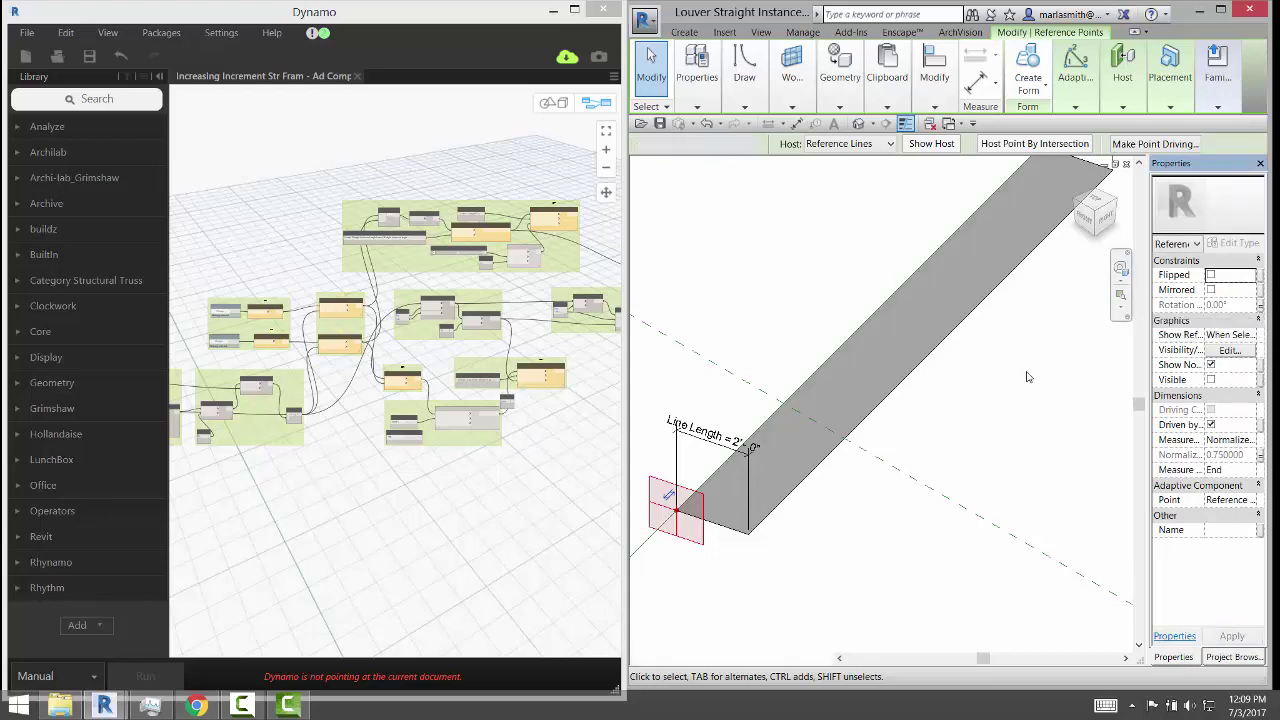
pyautogui.press('Escape')
# Reopen Family Types, move it aside to reveal the louver, and close it with OK.
pyautogui.click(721, 84)
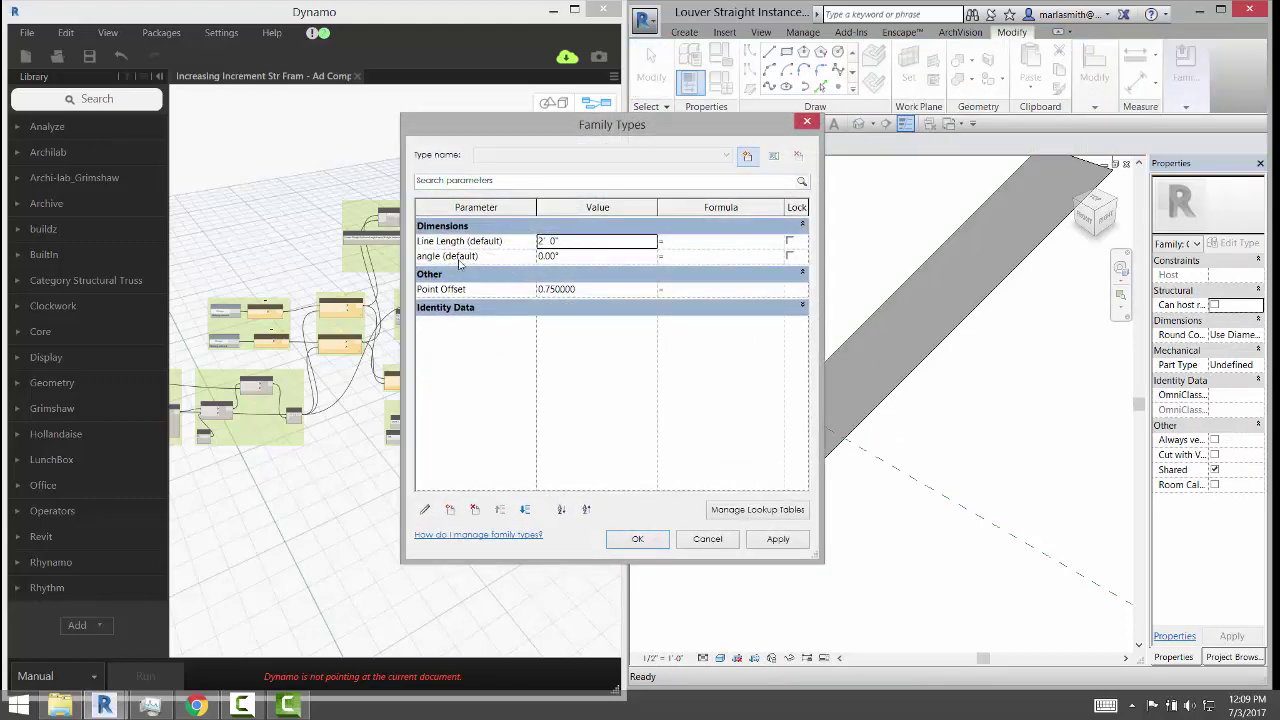
pyautogui.moveTo(715, 130); pyautogui.dragTo(519, 164)
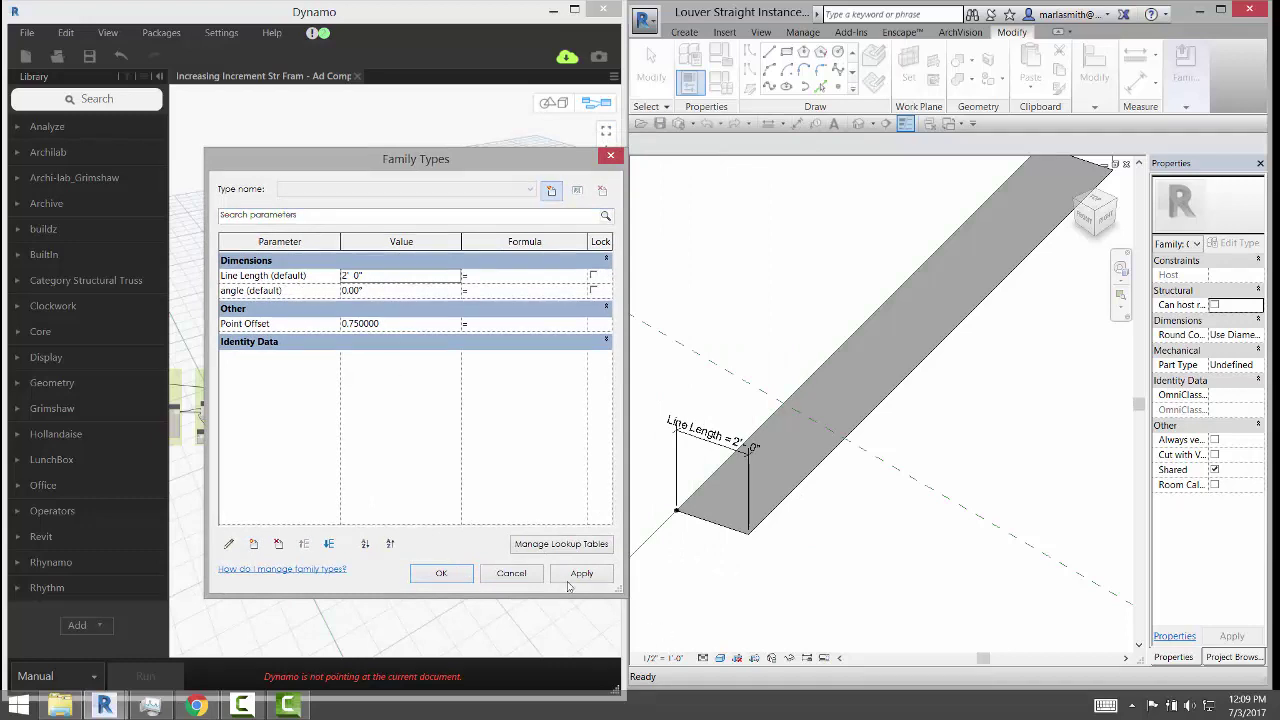
pyautogui.click(441, 574)
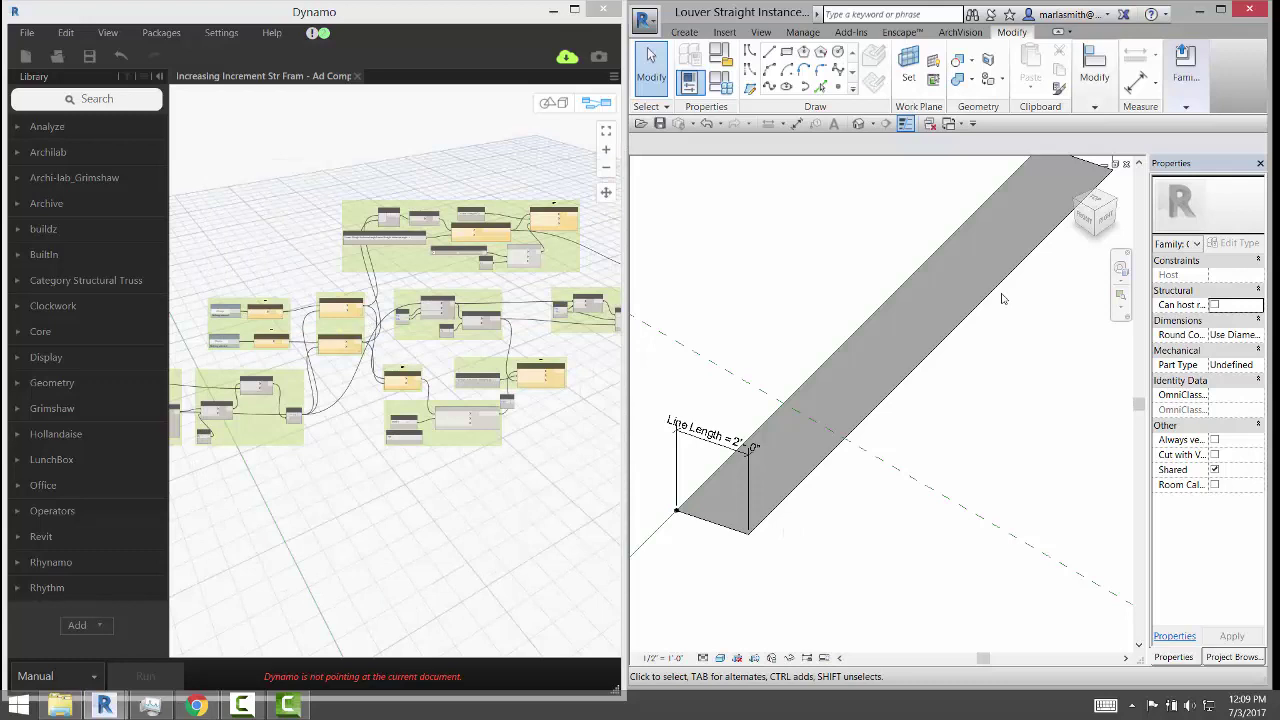
# Close the louver family without saving and expand Families > Generic Models to see Louver Straight Instanced loaded.
pyautogui.click(1126, 164)
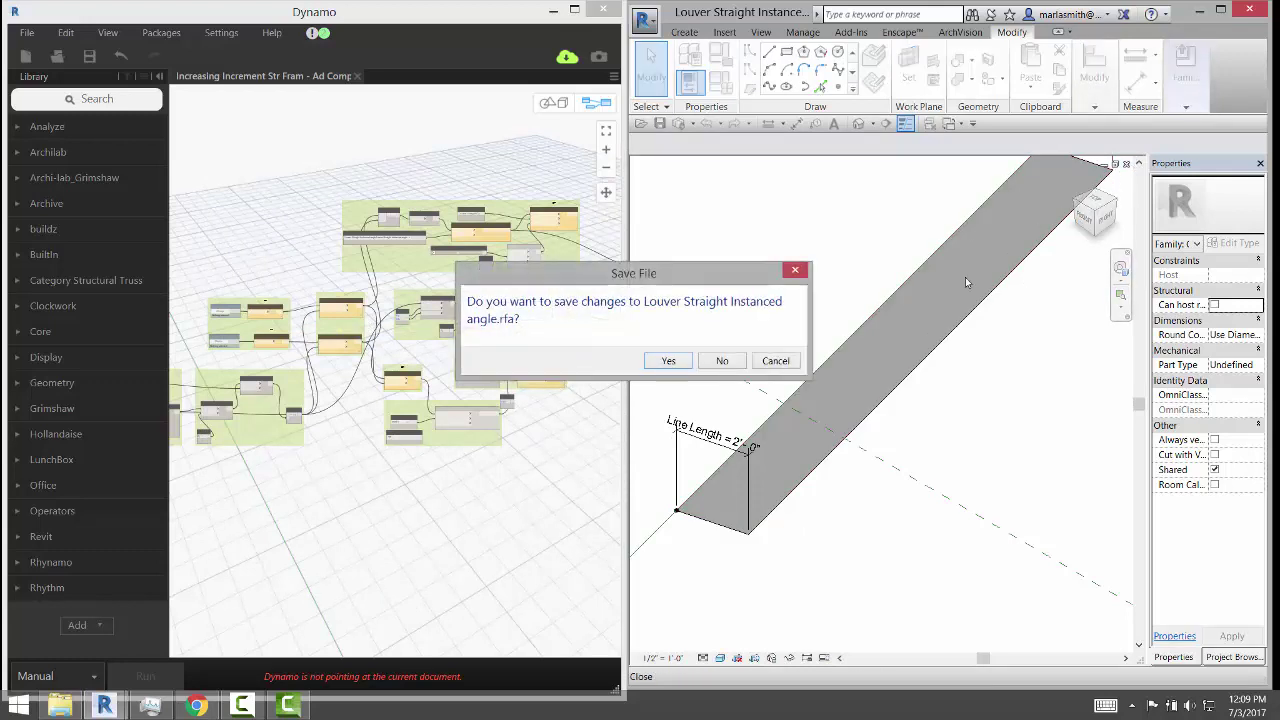
pyautogui.click(724, 360)
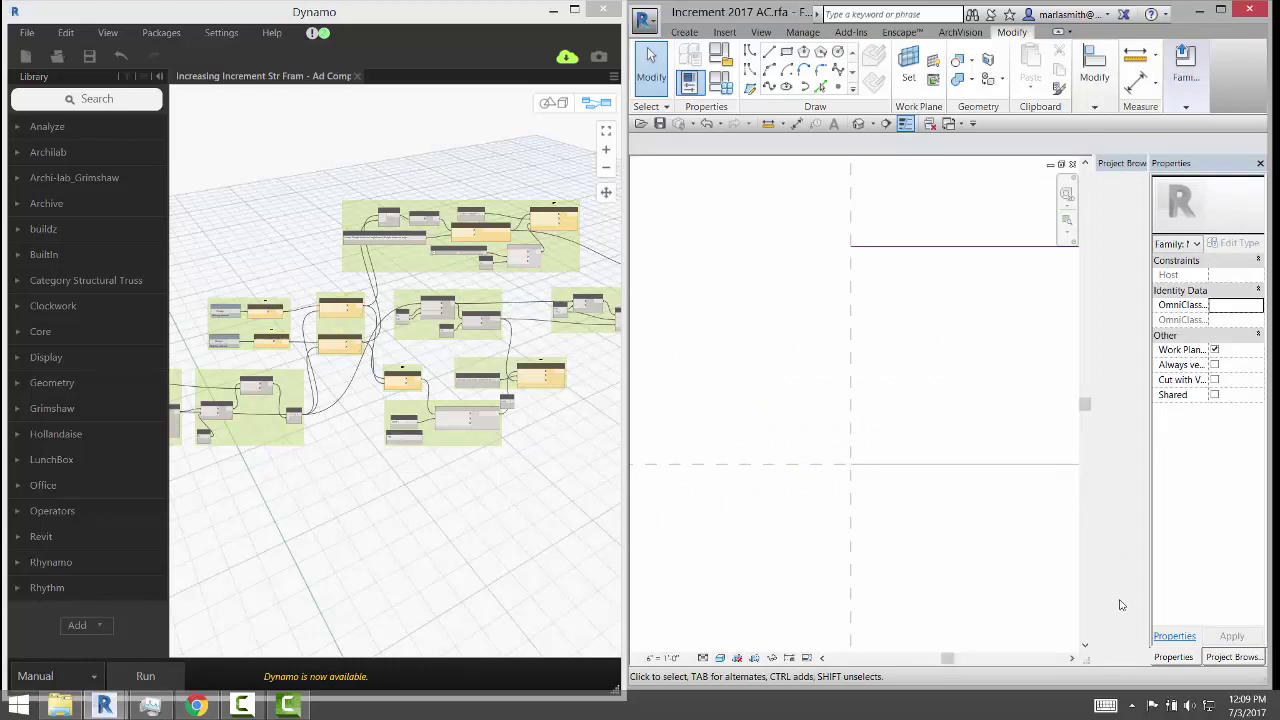
pyautogui.click(1220, 657)
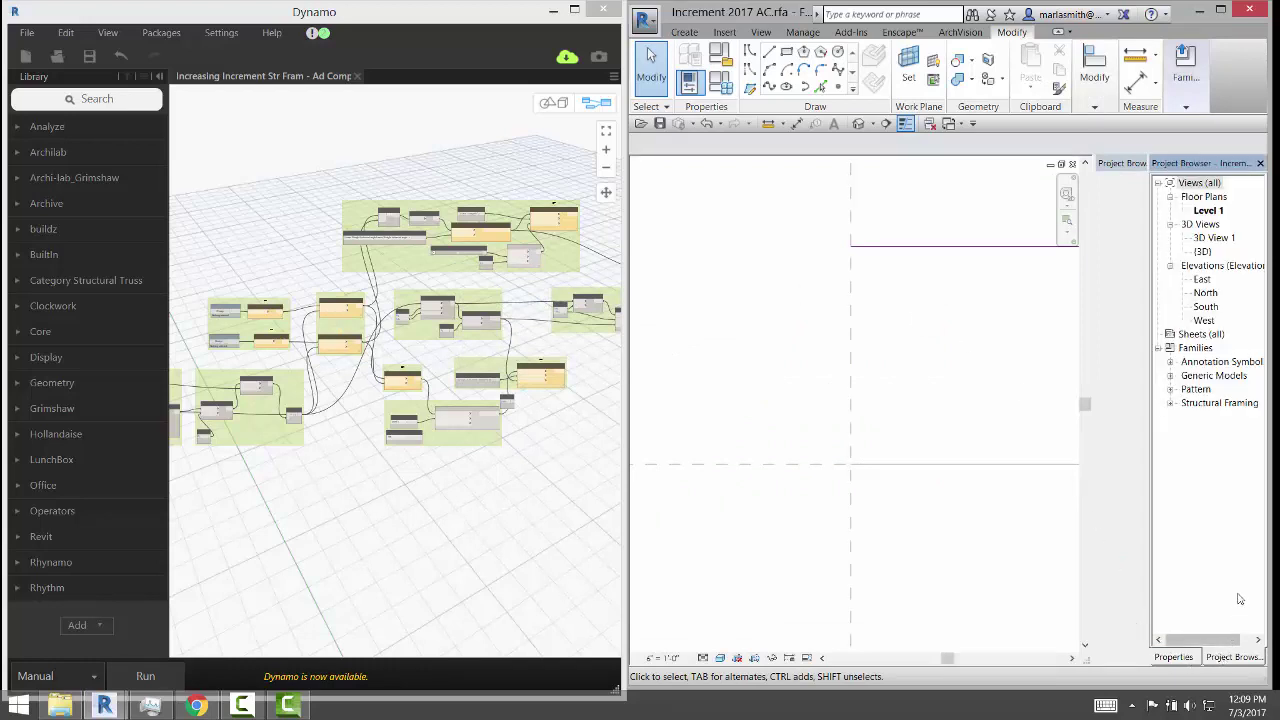
pyautogui.click(1172, 376)
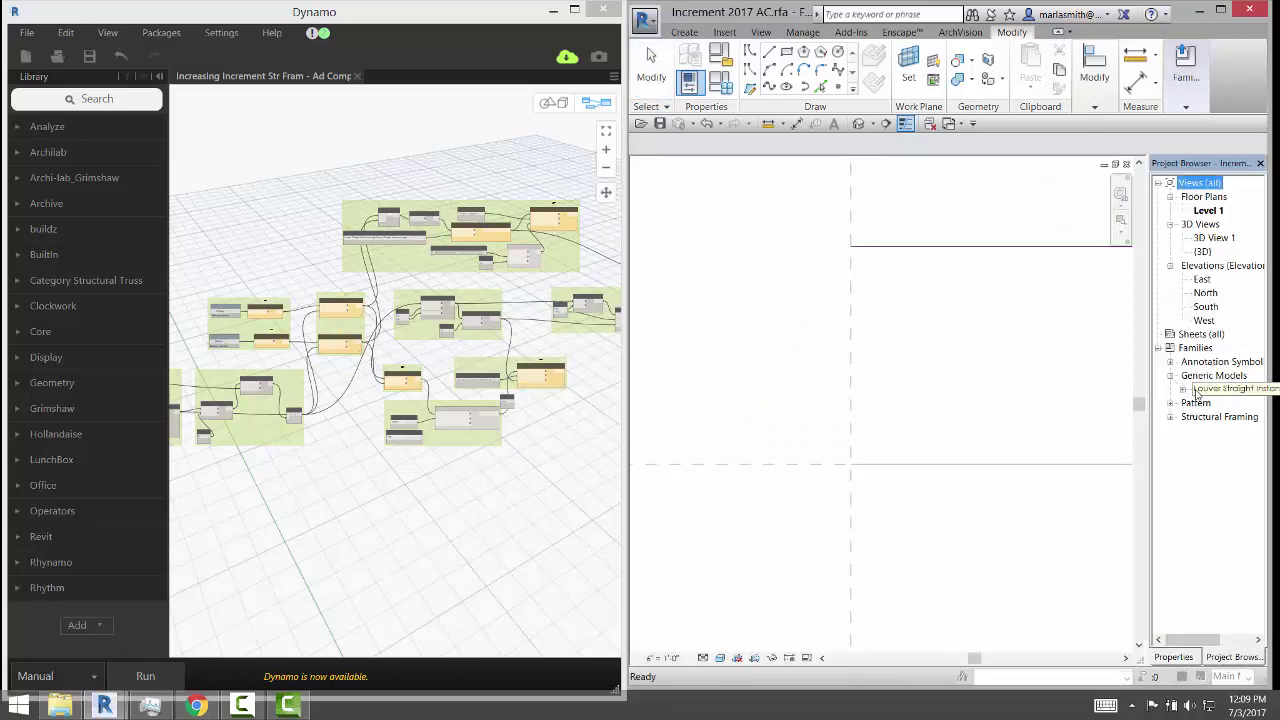
pyautogui.click(354, 135)
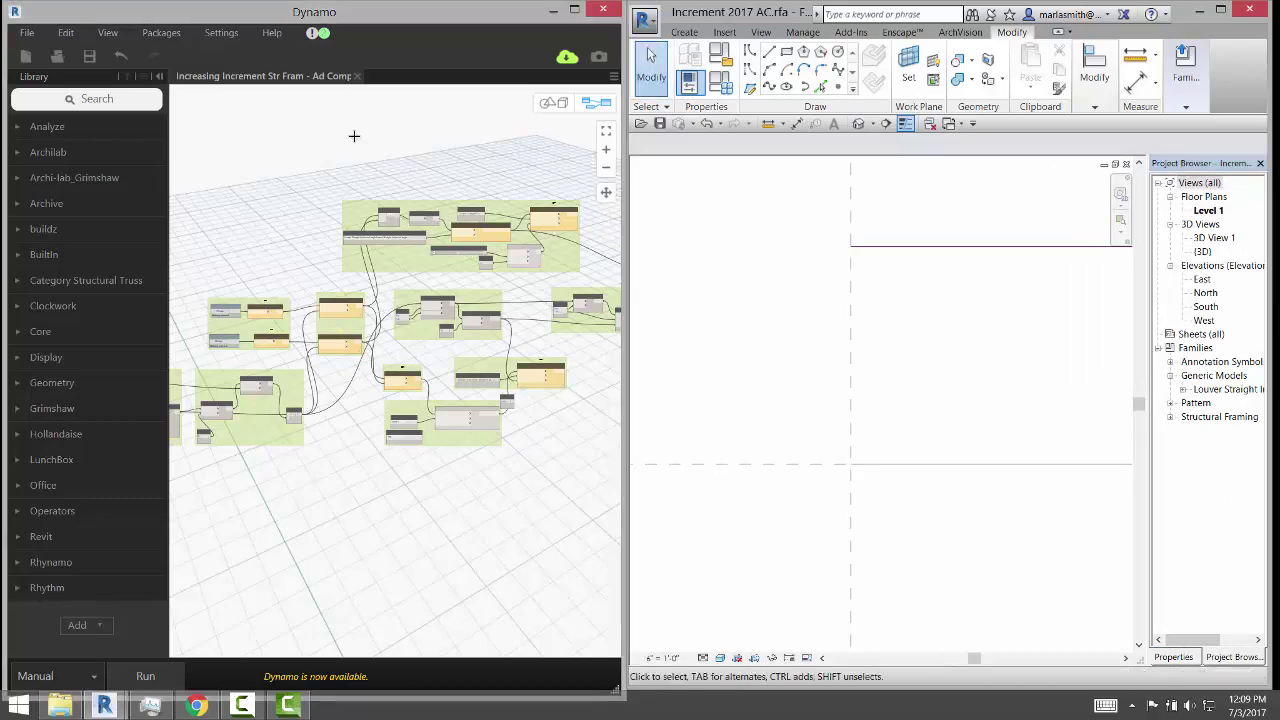
pyautogui.scroll(6, 392, 222)
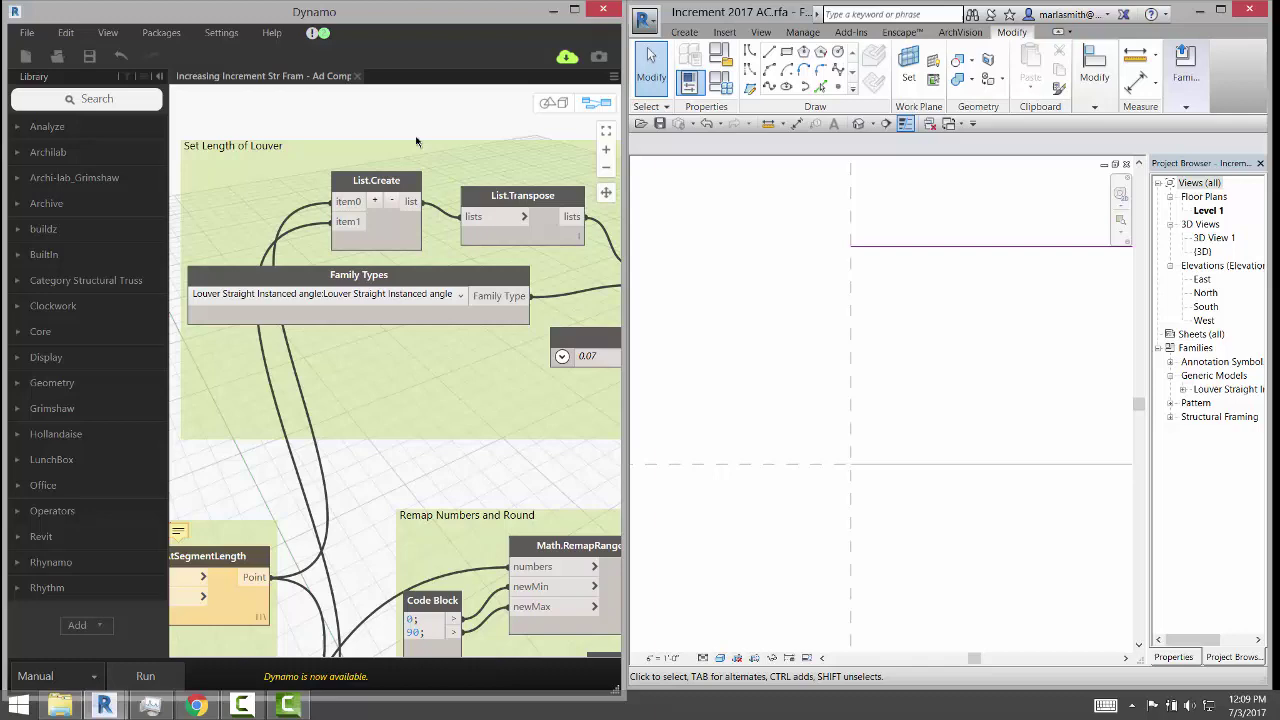
pyautogui.scroll(-6, 479, 158)
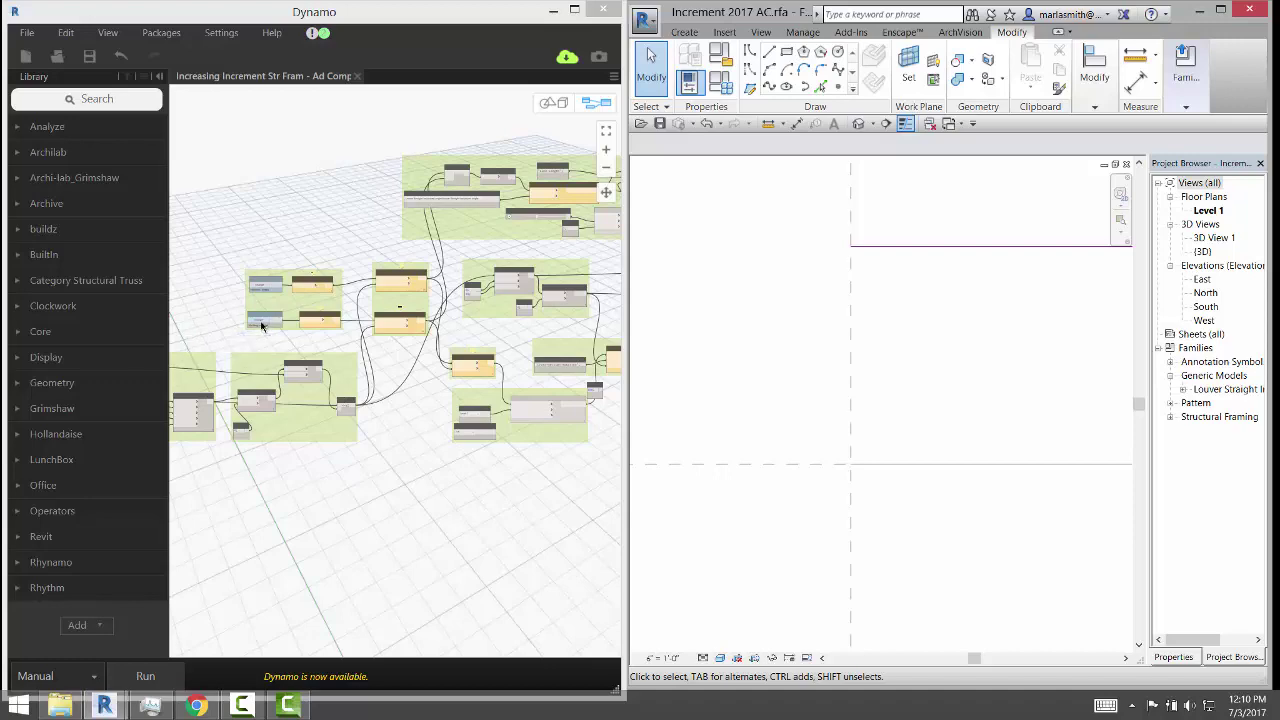
pyautogui.click(428, 543)
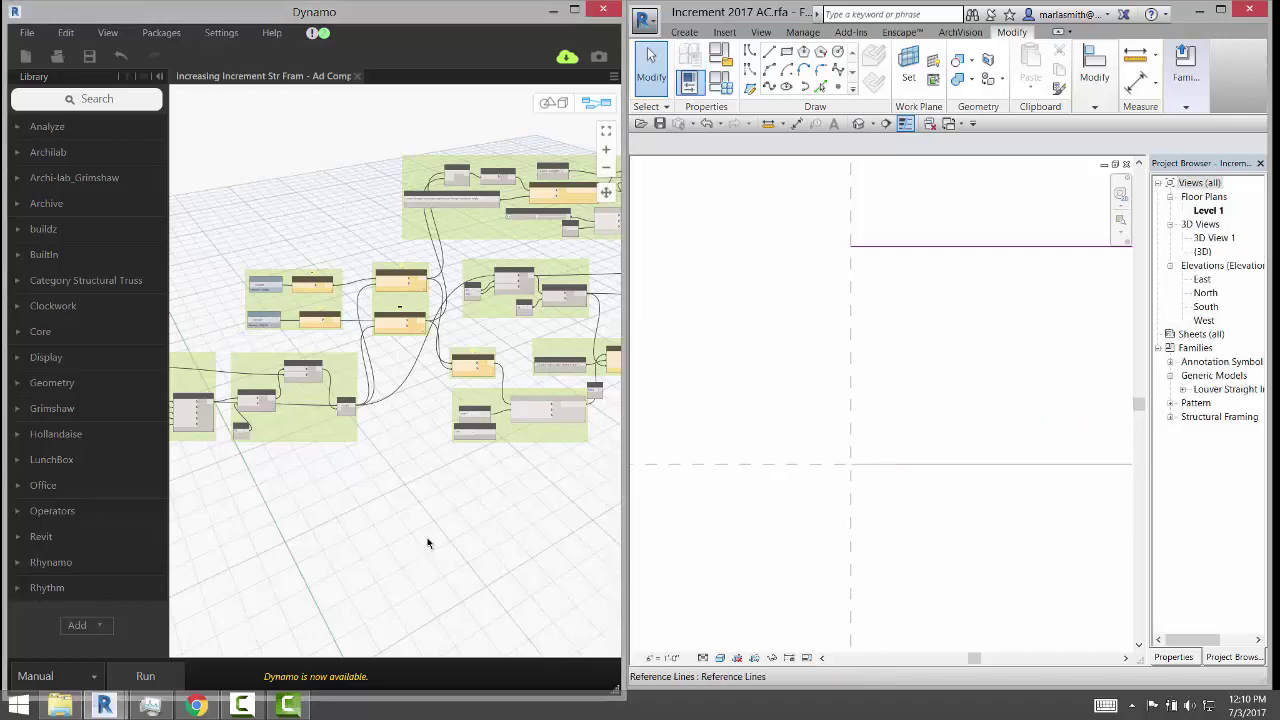
pyautogui.scroll(5, 537, 424)
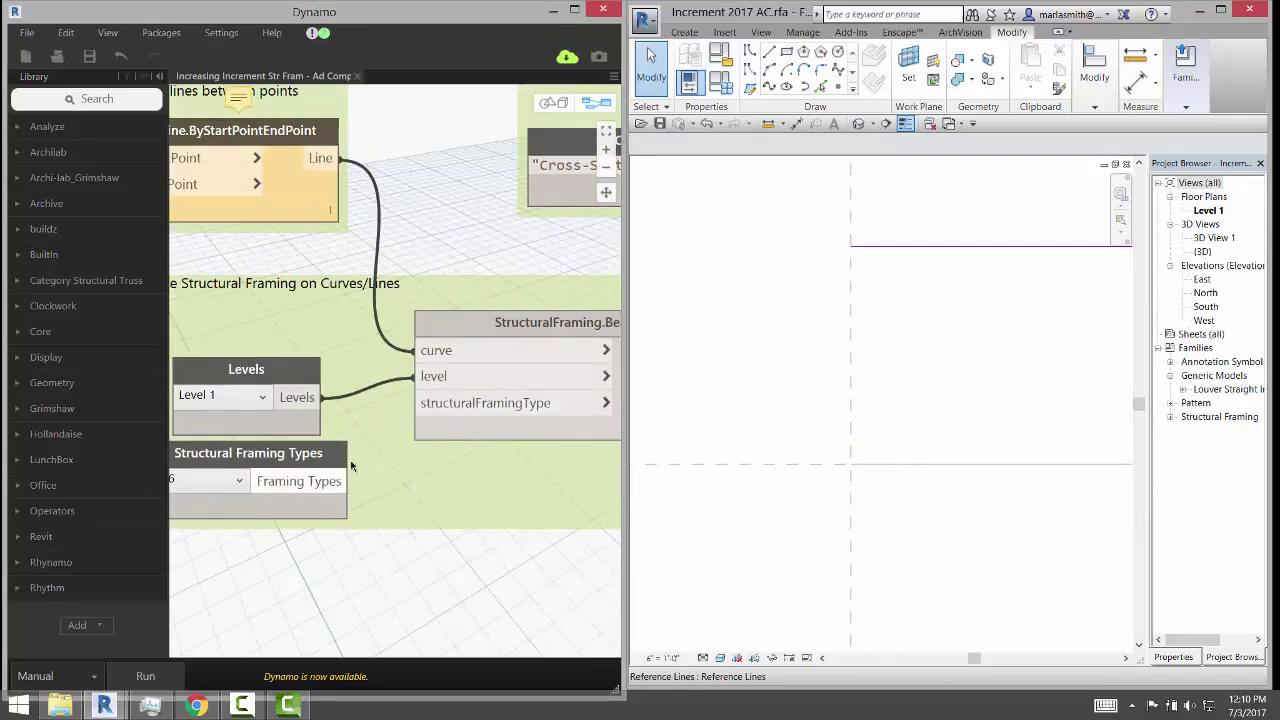
pyautogui.scroll(-6, 432, 447)
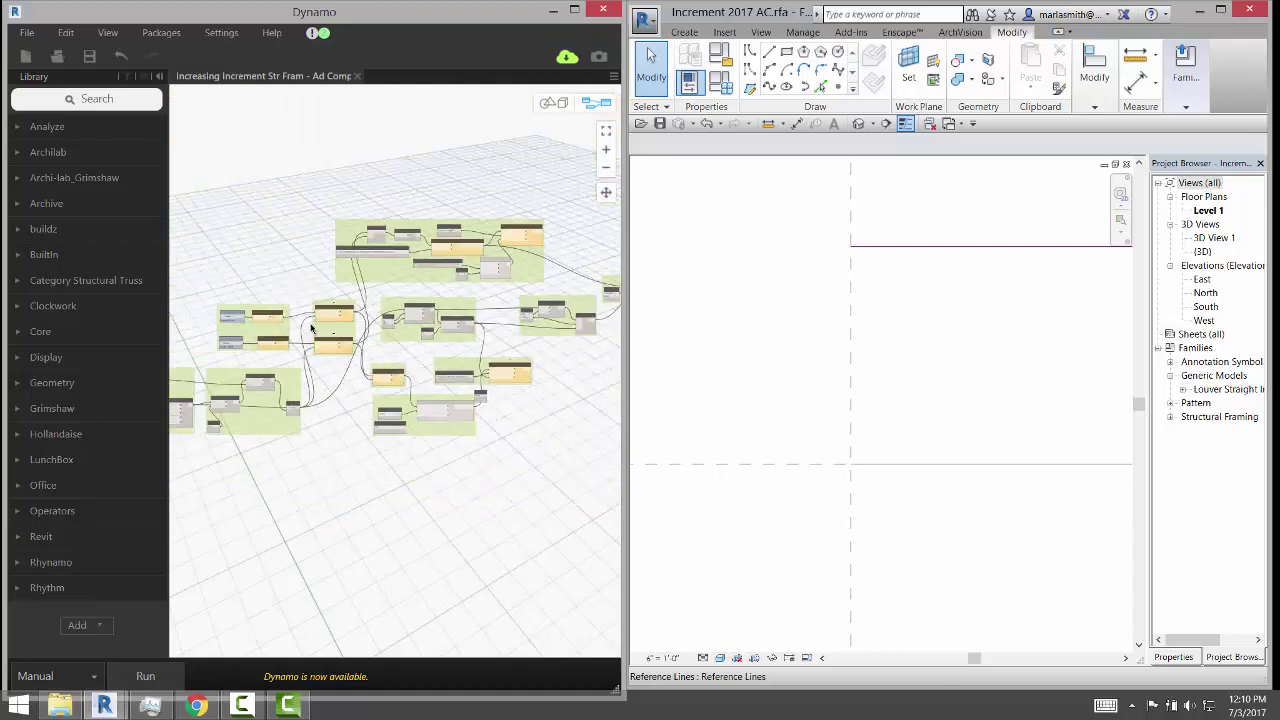
# Connect the lower node's output into an input of Math.RemapRange in the Set Length of Louver group.
pyautogui.scroll(2, 305, 329)
pyautogui.scroll(6, 309, 270)
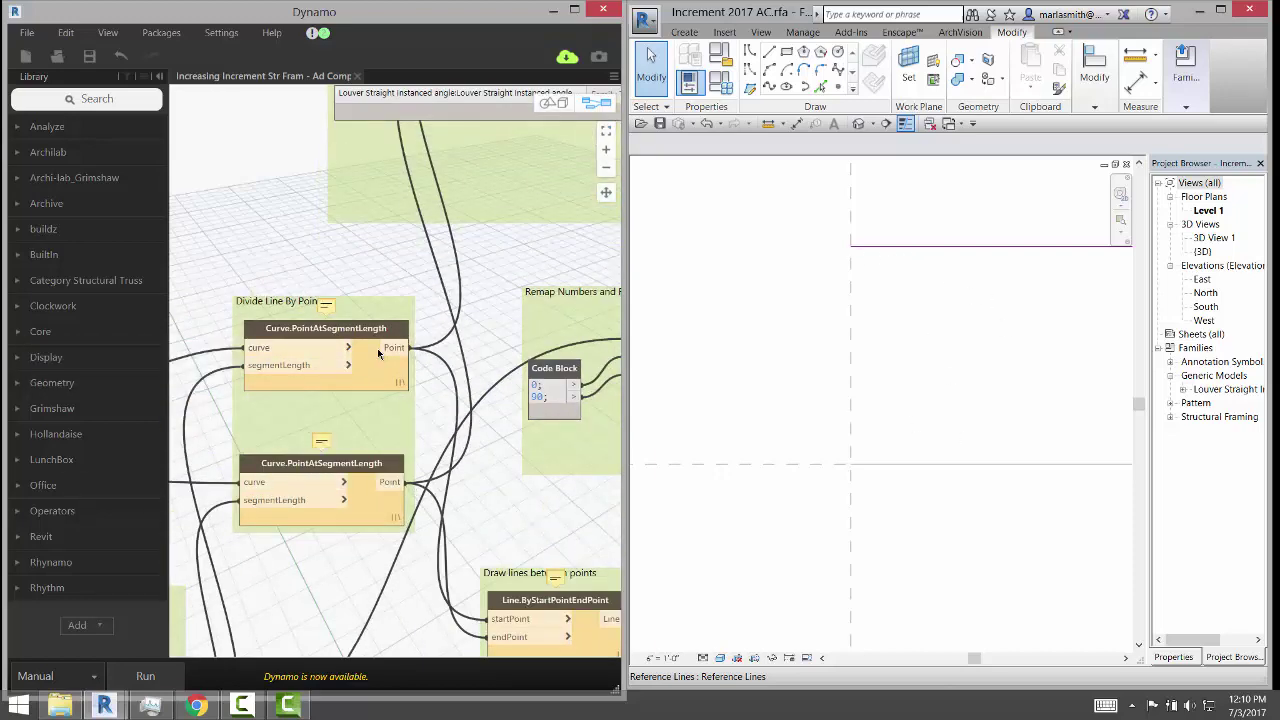
pyautogui.scroll(-4, 382, 358)
pyautogui.scroll(4, 415, 333)
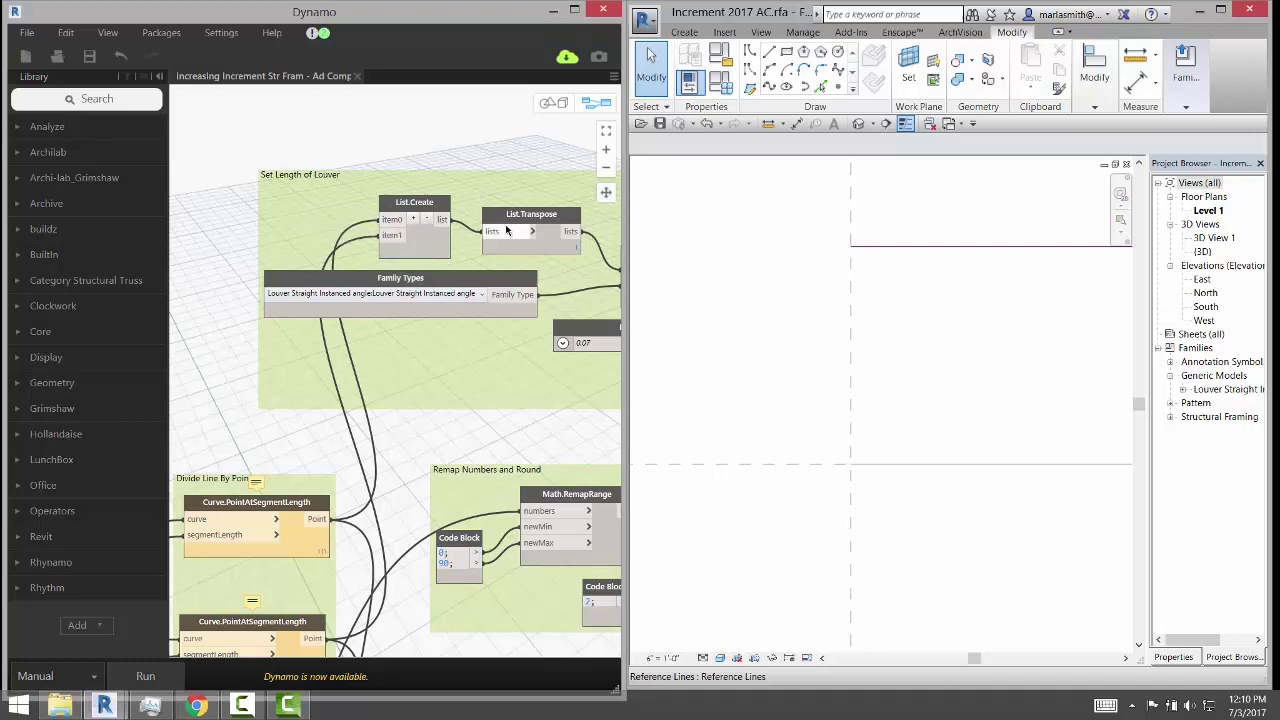
pyautogui.scroll(-3, 515, 226)
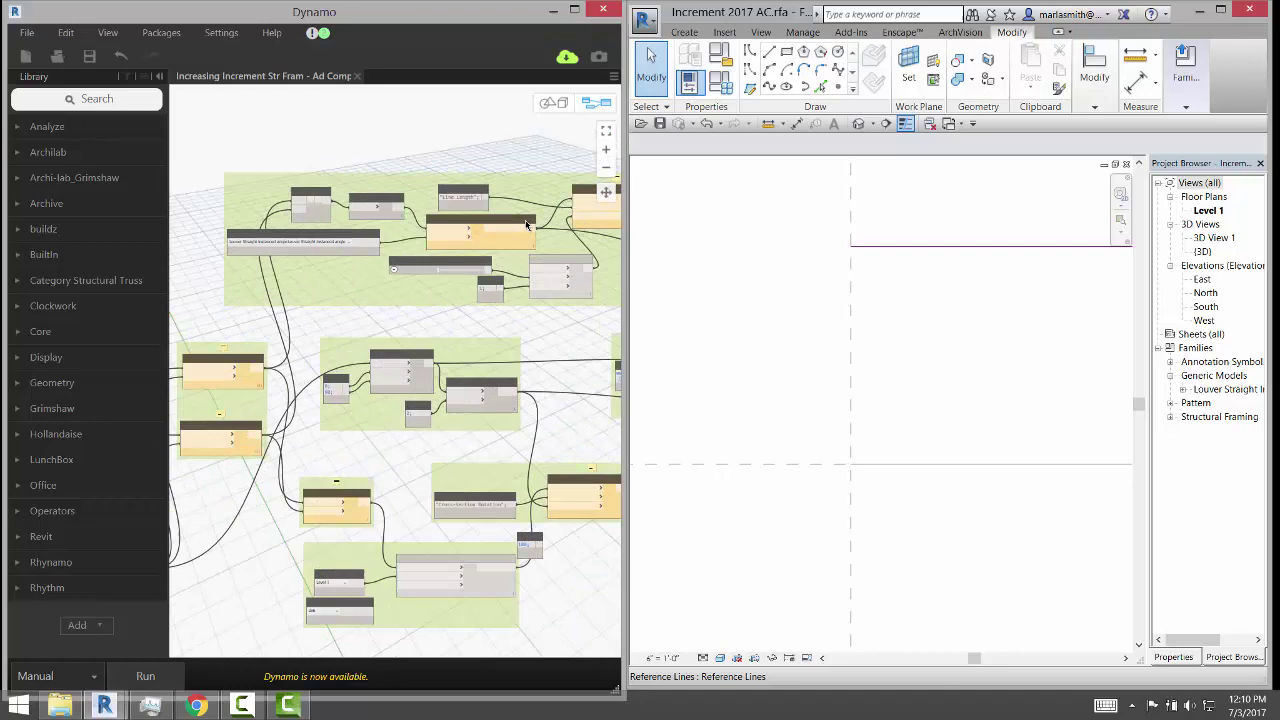
pyautogui.scroll(3, 527, 226)
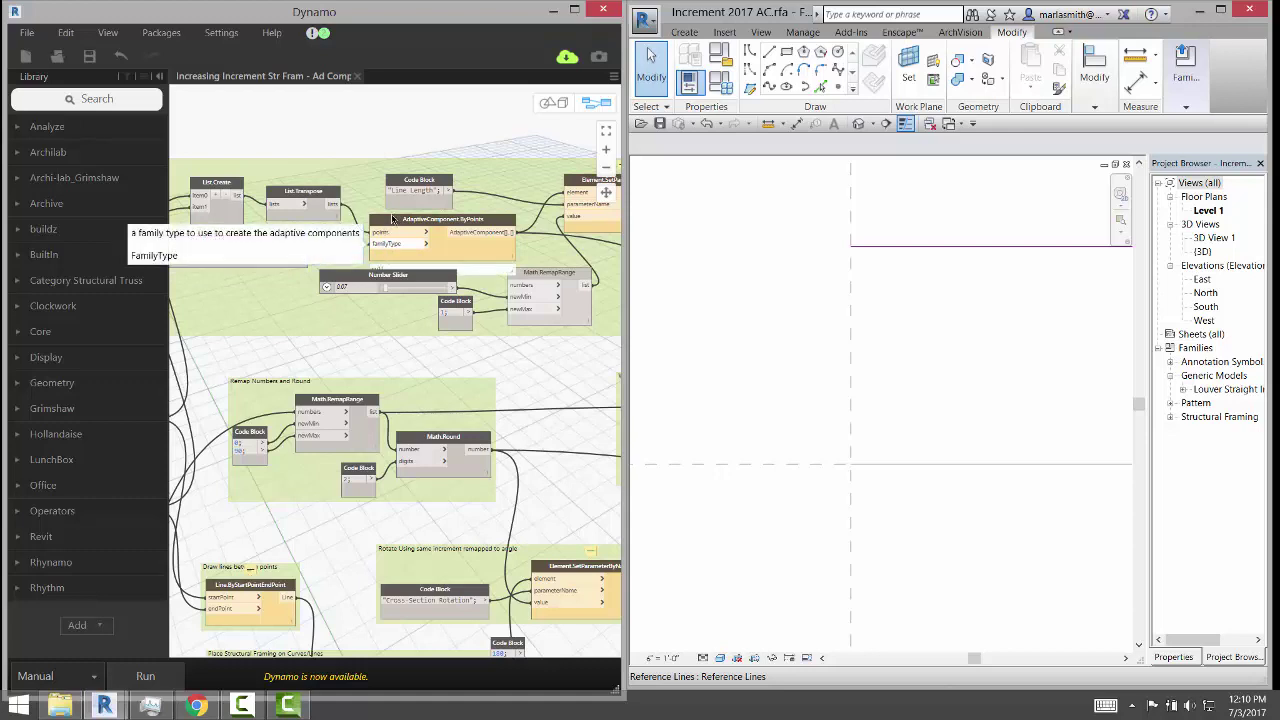
pyautogui.scroll(-4, 363, 164)
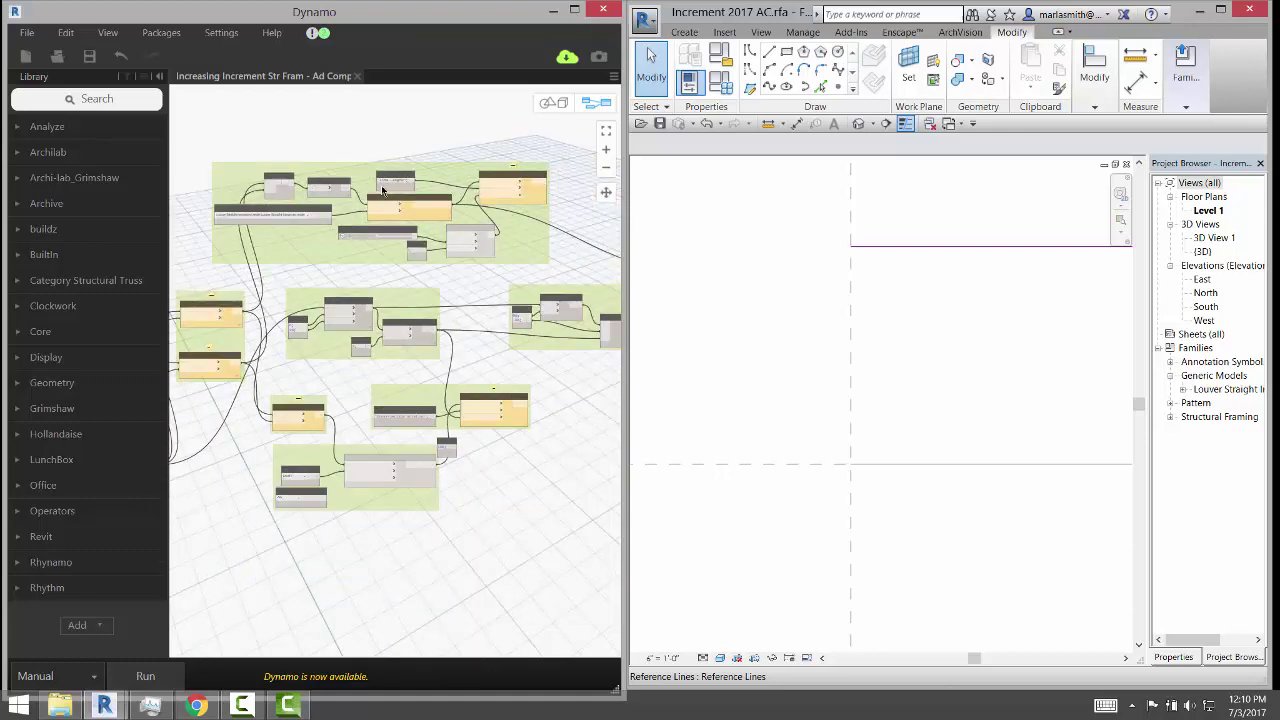
pyautogui.scroll(3, 533, 187)
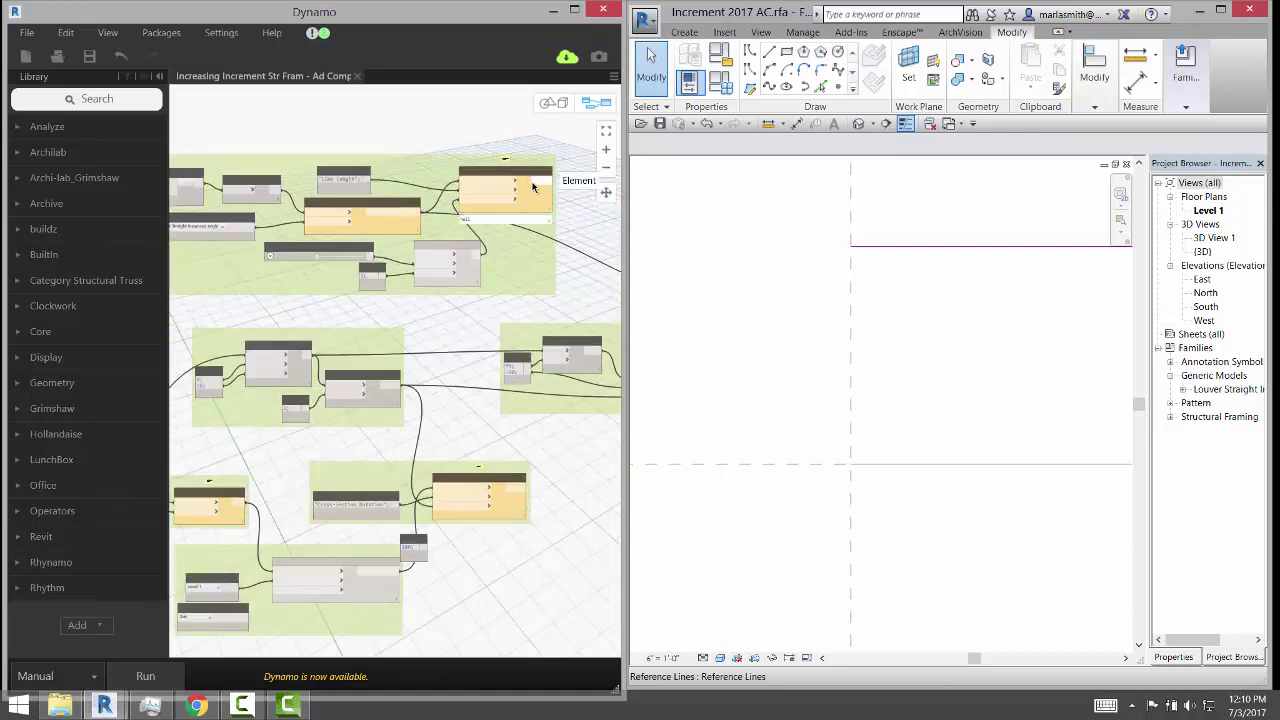
pyautogui.scroll(3, 470, 200)
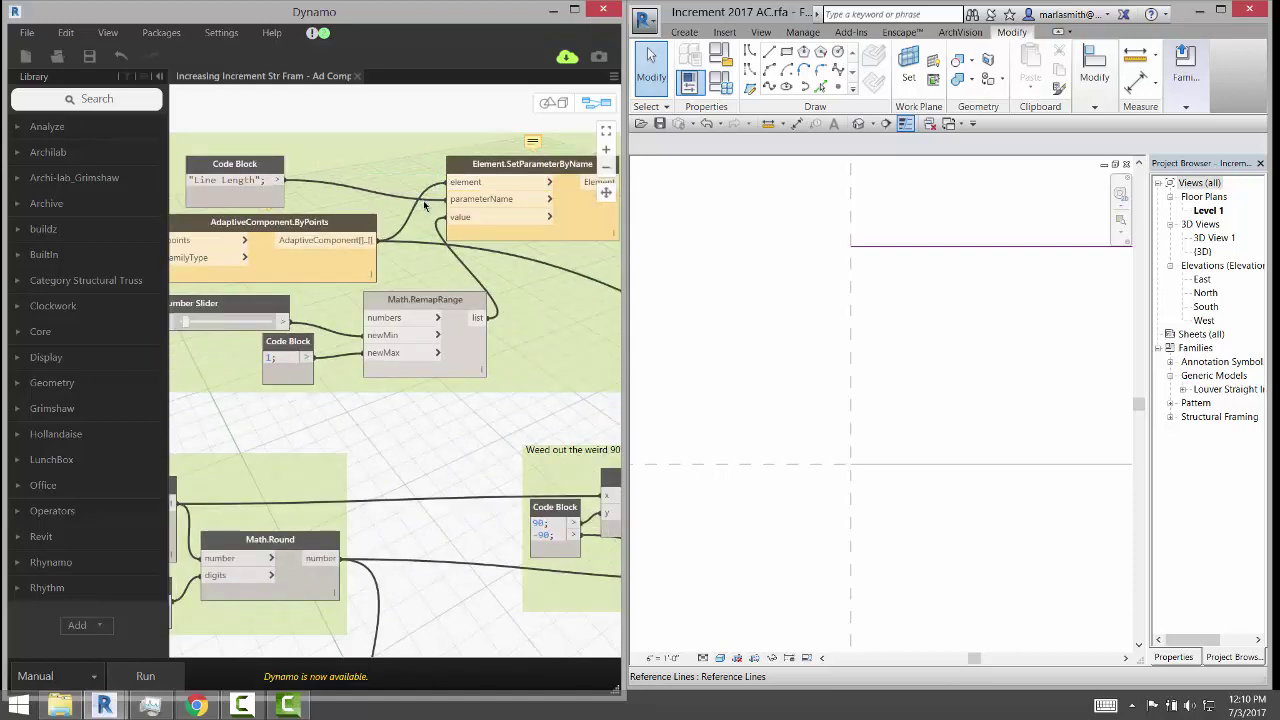
pyautogui.moveTo(467, 305)
pyautogui.scroll(-5, 540, 311)
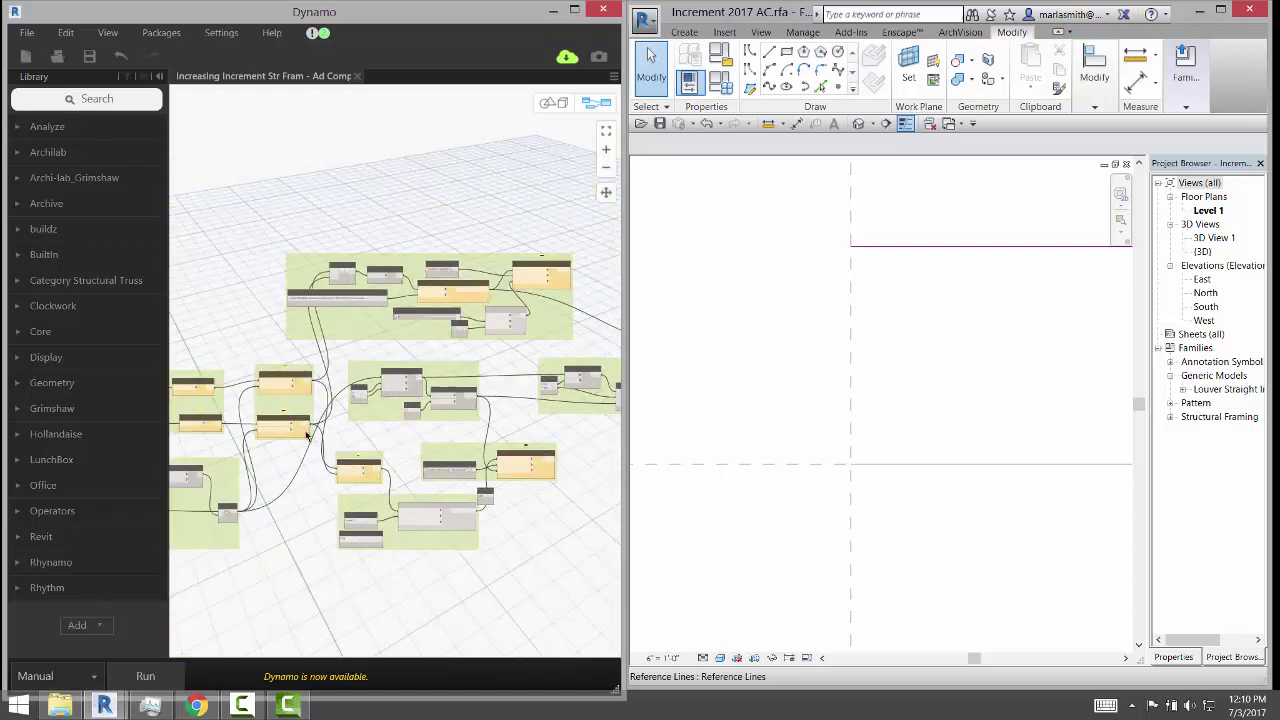
pyautogui.click(234, 509)
pyautogui.click(490, 320)
# Zoom and pan across the Dynamo graph to review the new connection and the angle-setting nodes.
pyautogui.scroll(5, 492, 318)
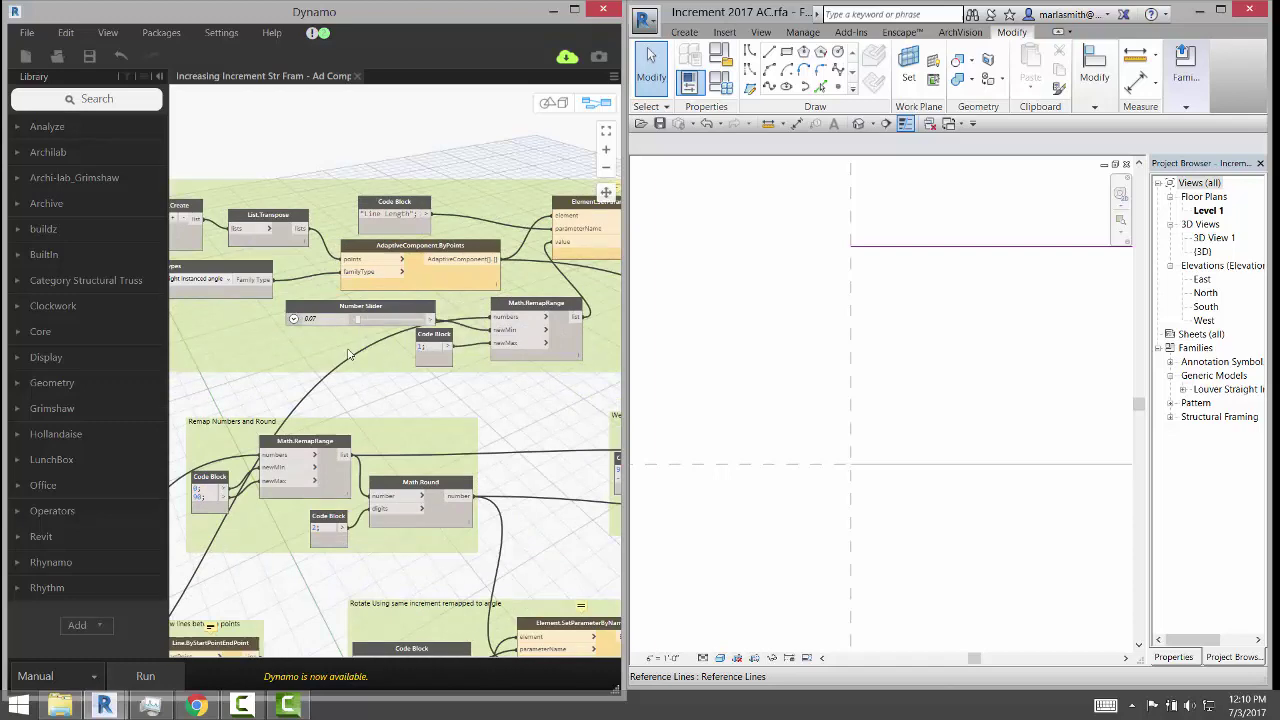
pyautogui.scroll(-3, 524, 315)
pyautogui.scroll(5, 360, 447)
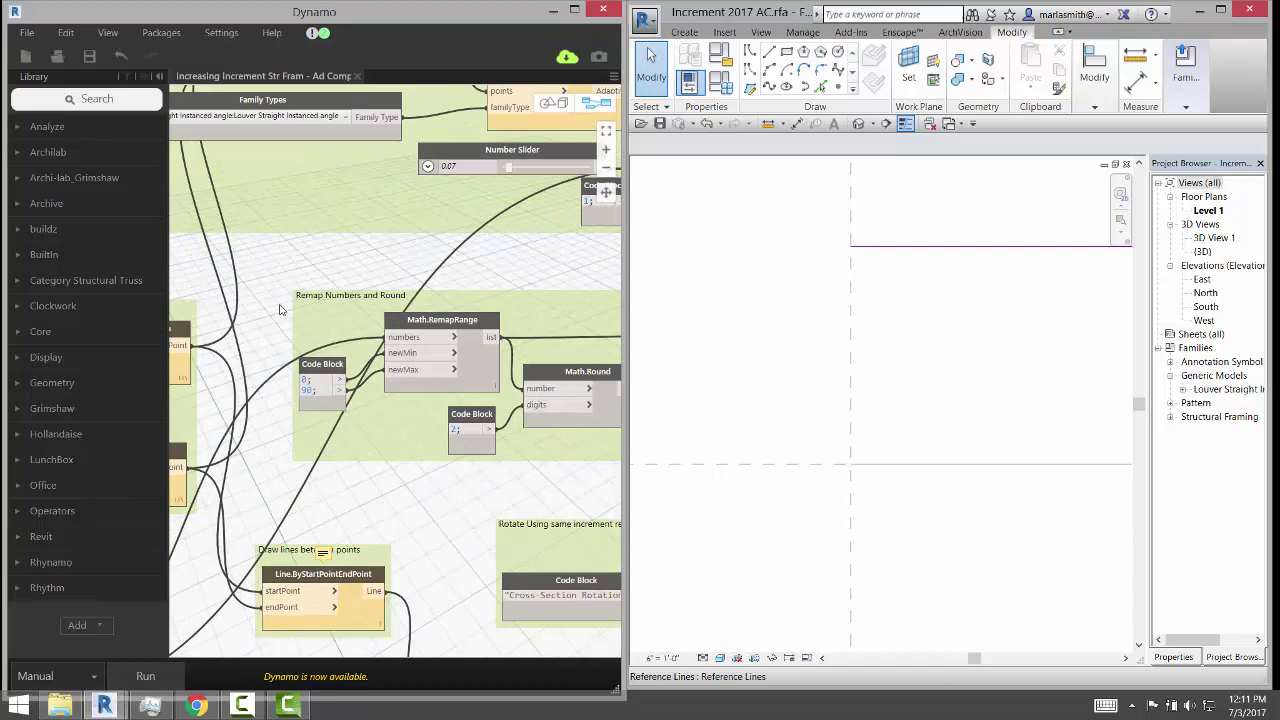
pyautogui.scroll(-4, 280, 310)
pyautogui.scroll(-2, 277, 302)
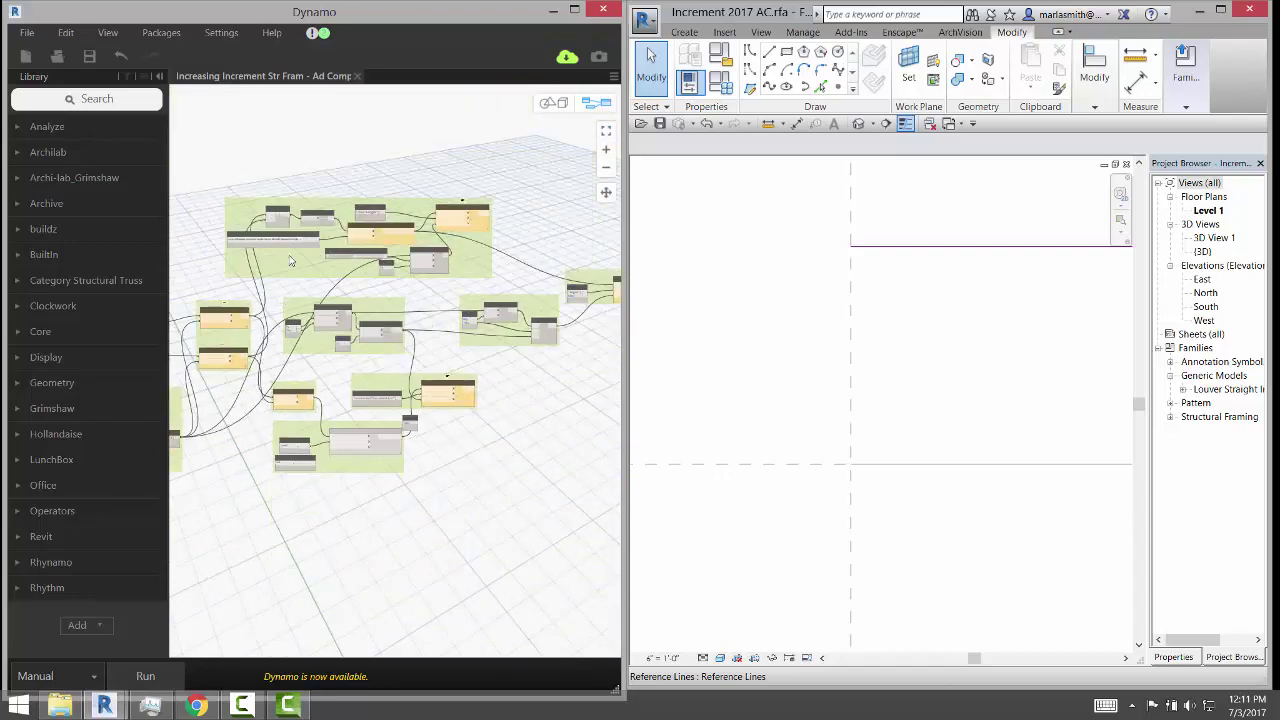
pyautogui.scroll(6, 420, 292)
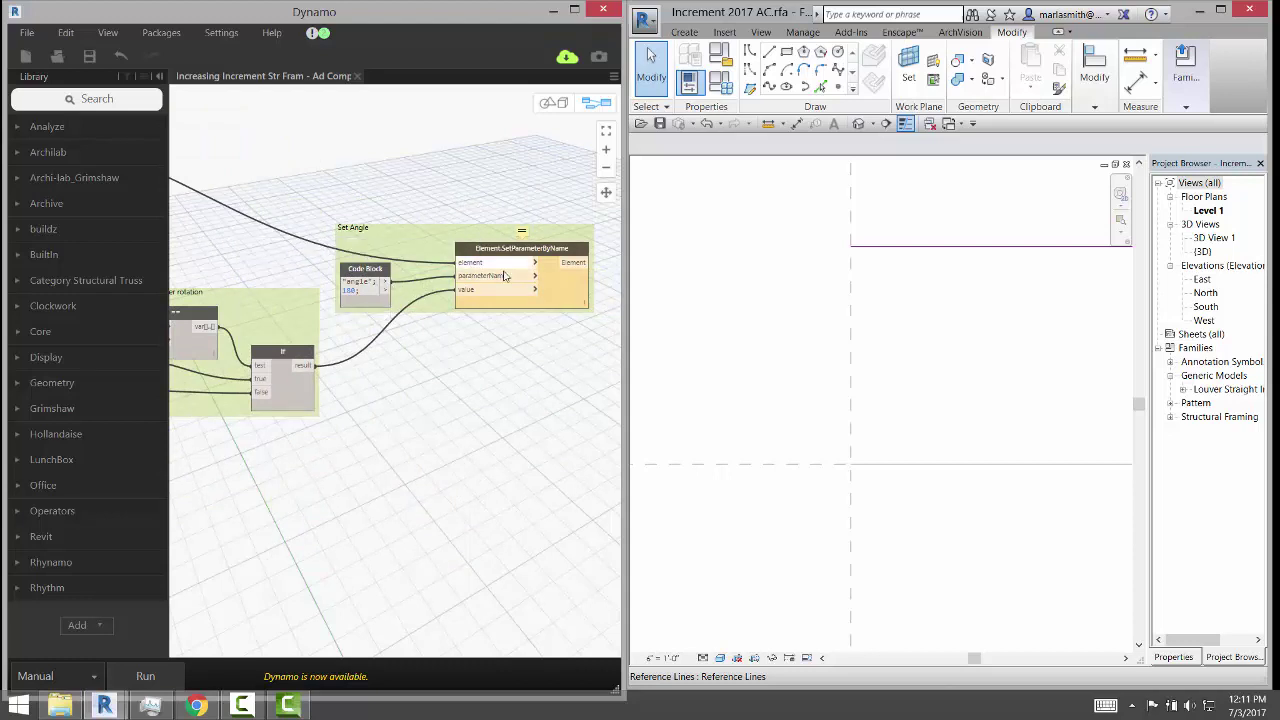
pyautogui.scroll(-1, 546, 338)
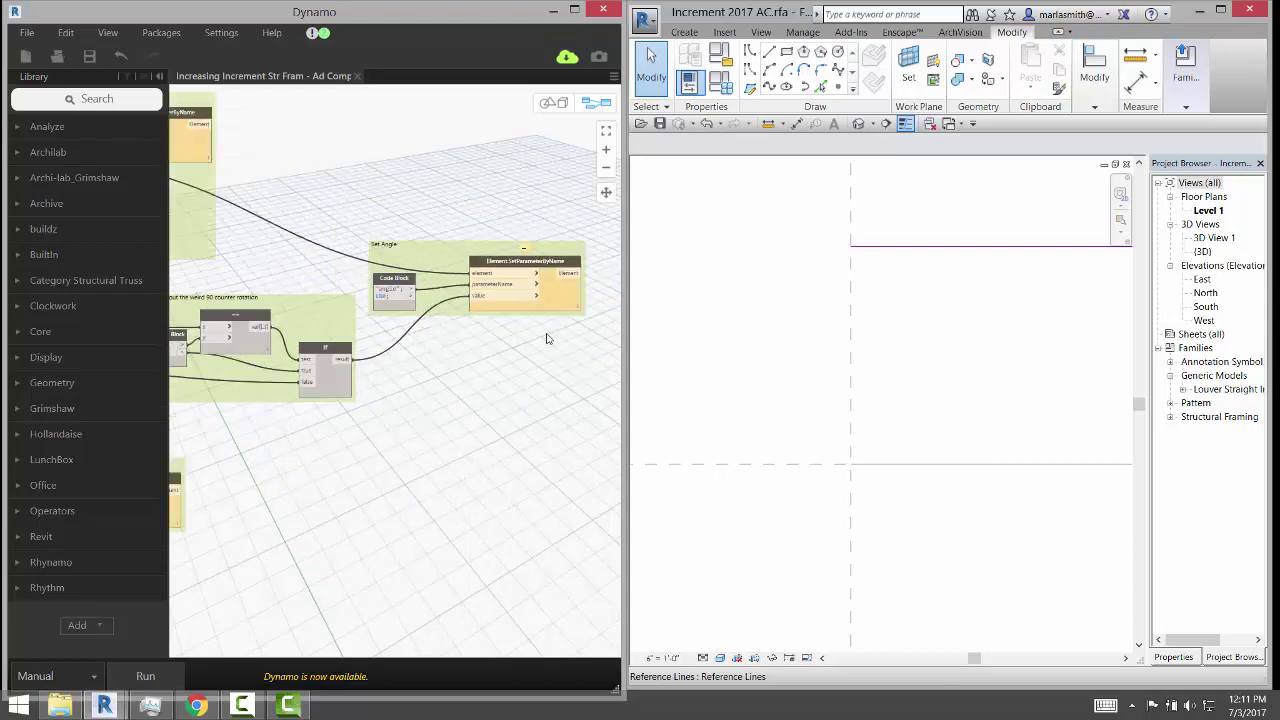
pyautogui.scroll(-2, 546, 338)
pyautogui.scroll(3, 342, 311)
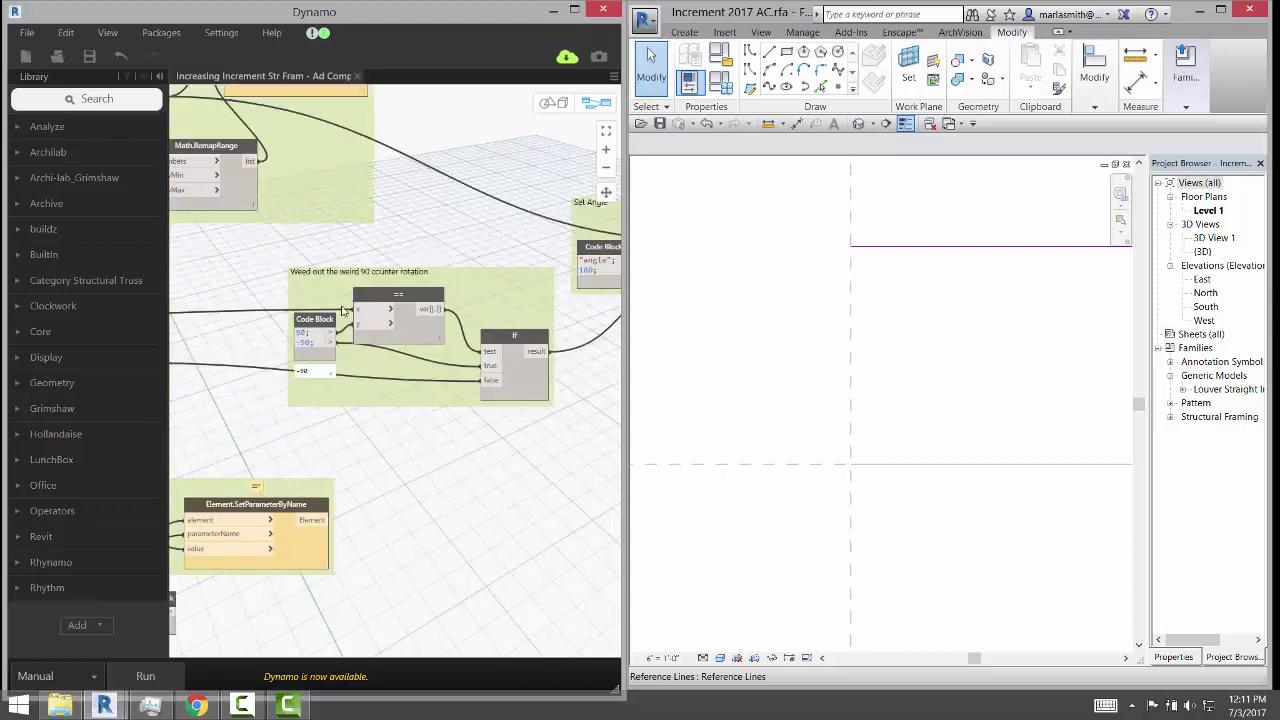
pyautogui.scroll(-3, 342, 311)
pyautogui.scroll(3, 348, 305)
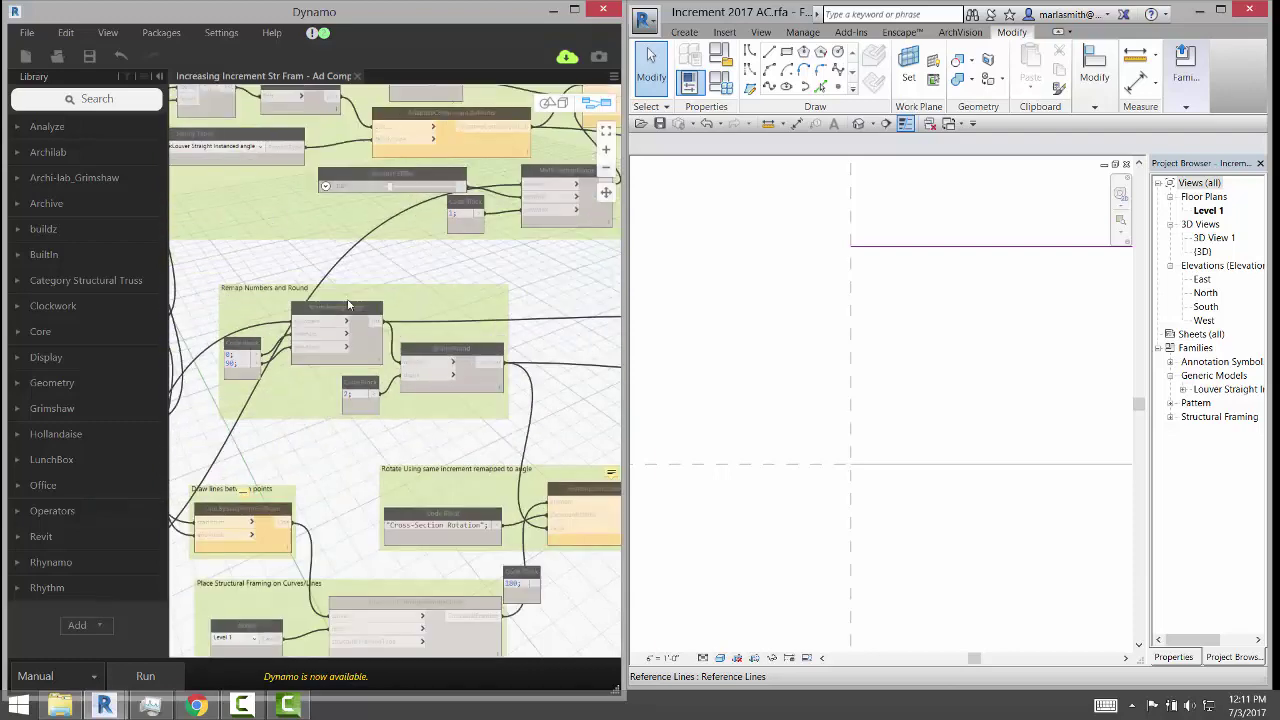
pyautogui.scroll(-3, 348, 305)
pyautogui.scroll(-2, 476, 306)
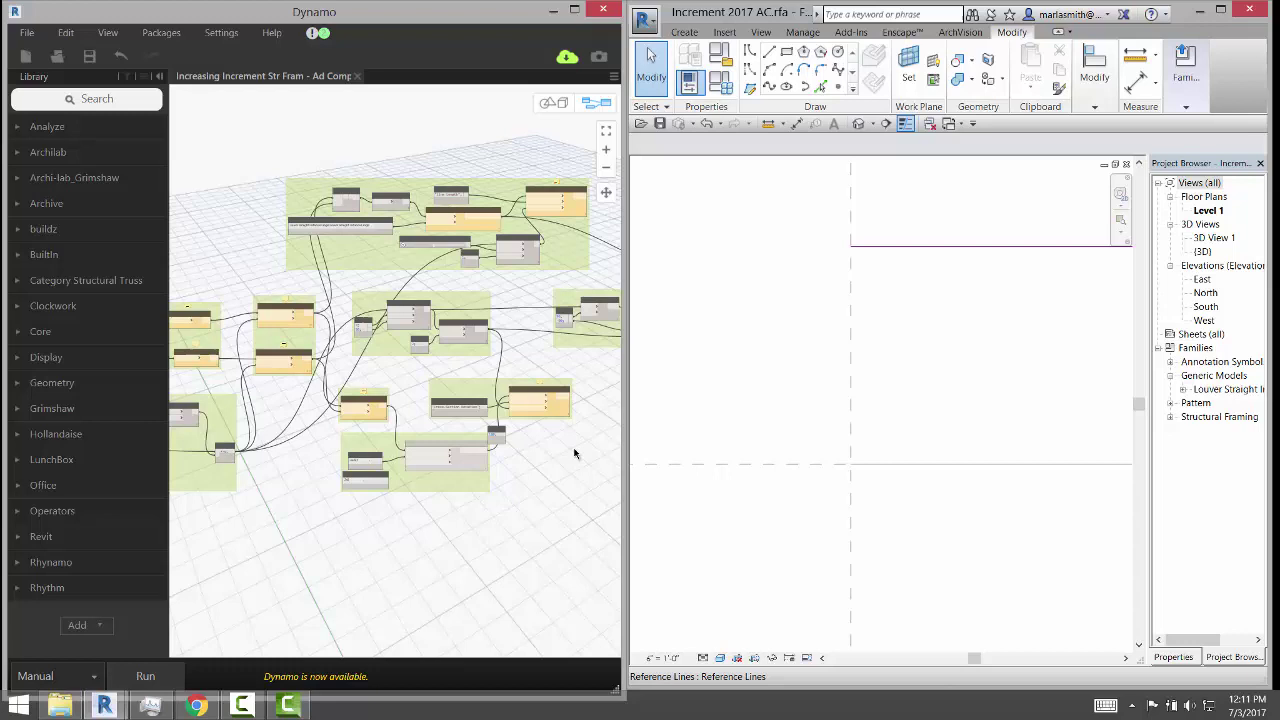
pyautogui.moveTo(575, 454); pyautogui.dragTo(464, 452, button='middle')
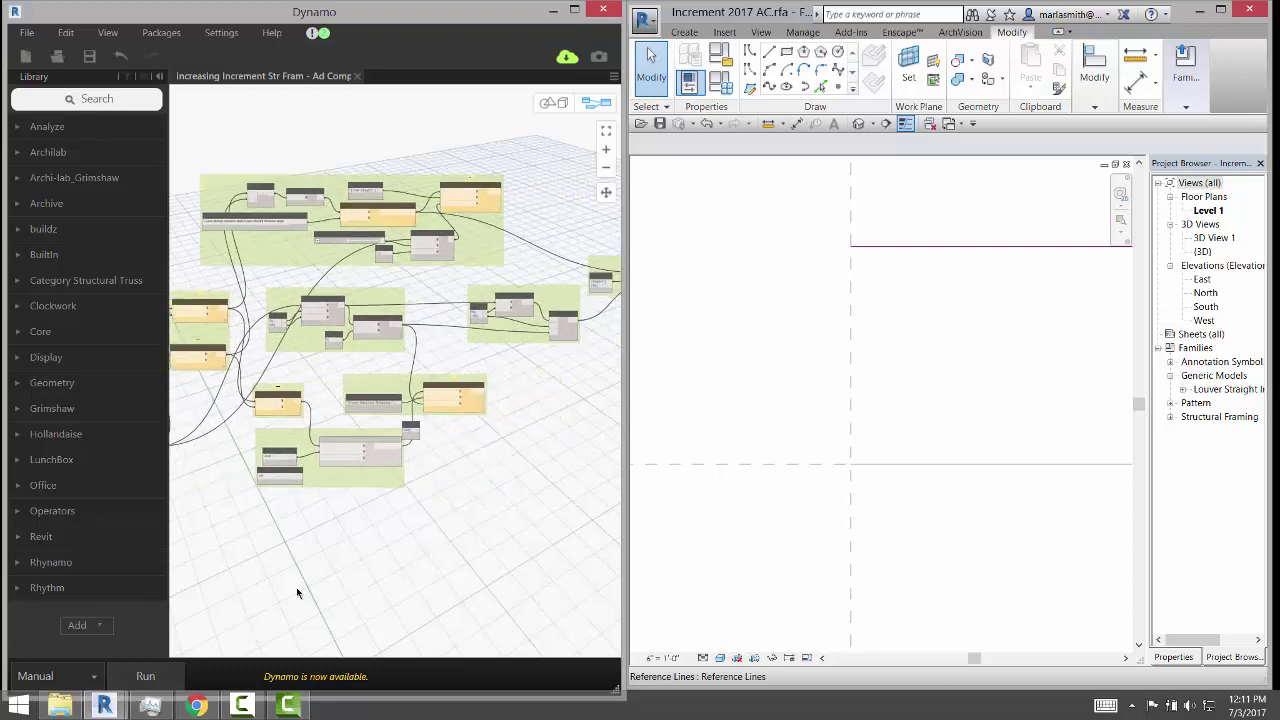
# Run the graph, then switch to the {3D} view and zoom and orbit around the generated louver row.
pyautogui.click(168, 676)
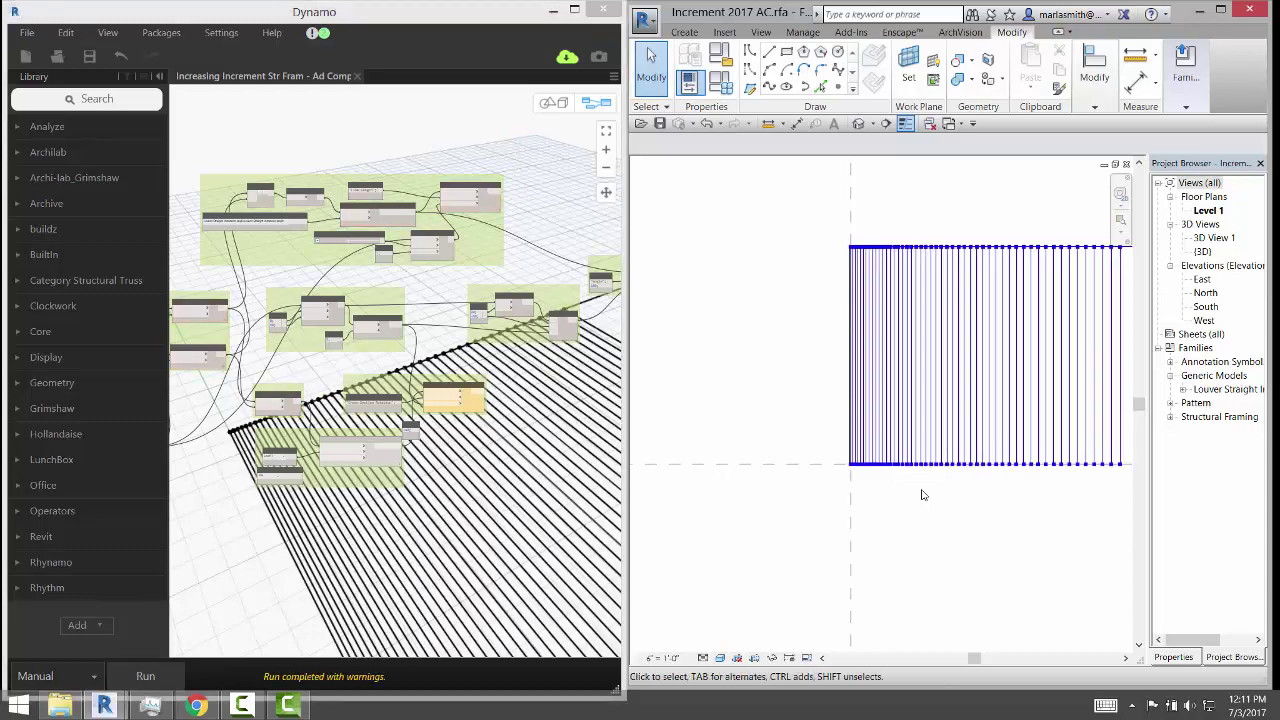
pyautogui.hotkey('ctrl', 'Tab')
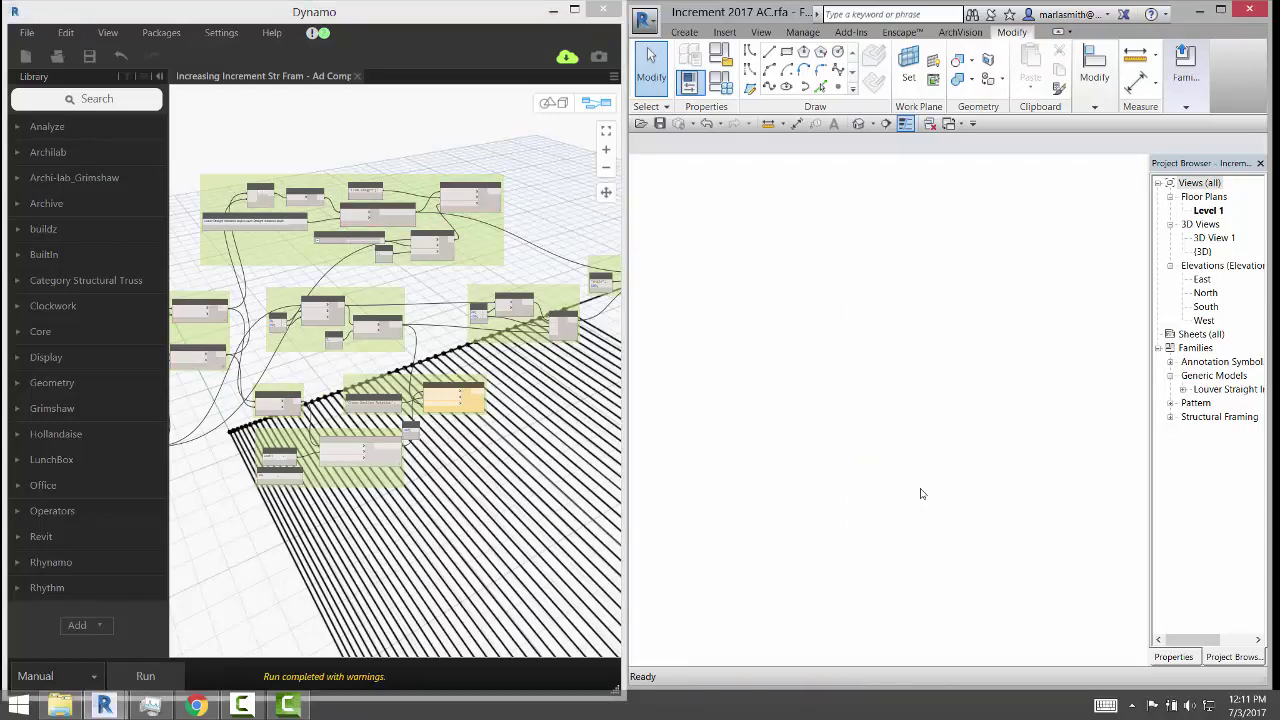
pyautogui.scroll(3, 959, 461)
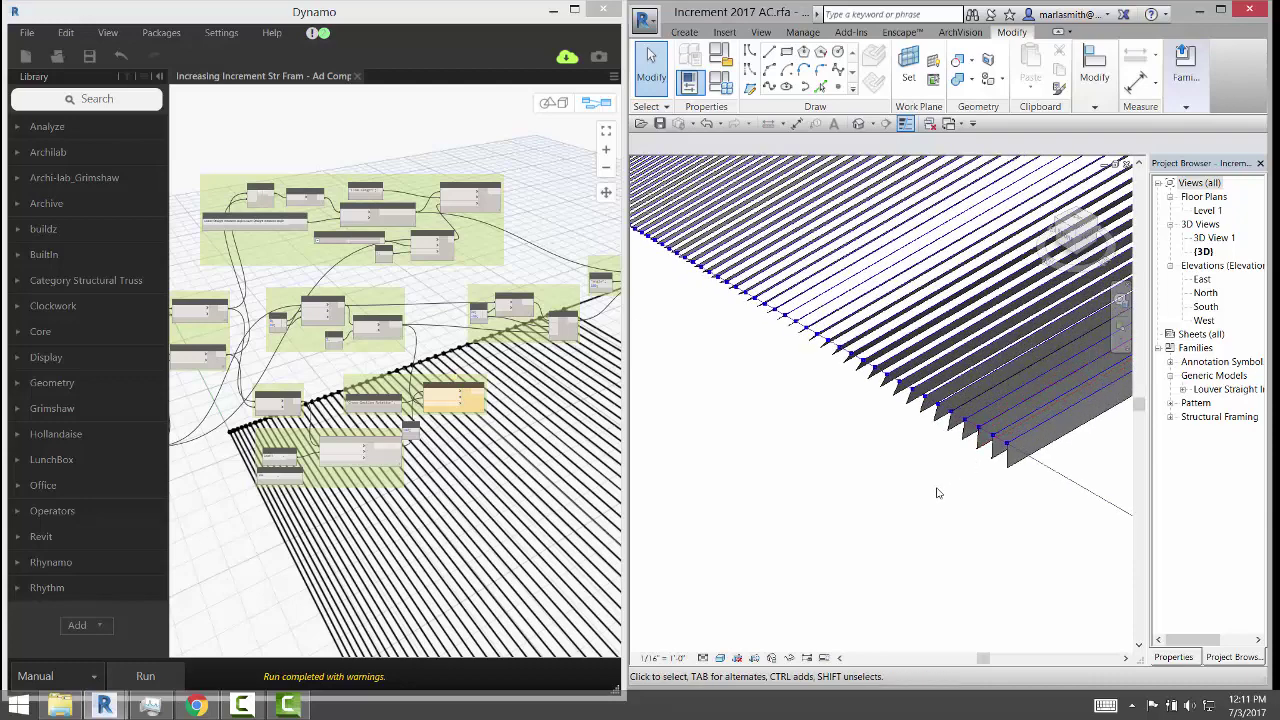
pyautogui.scroll(-5, 924, 502)
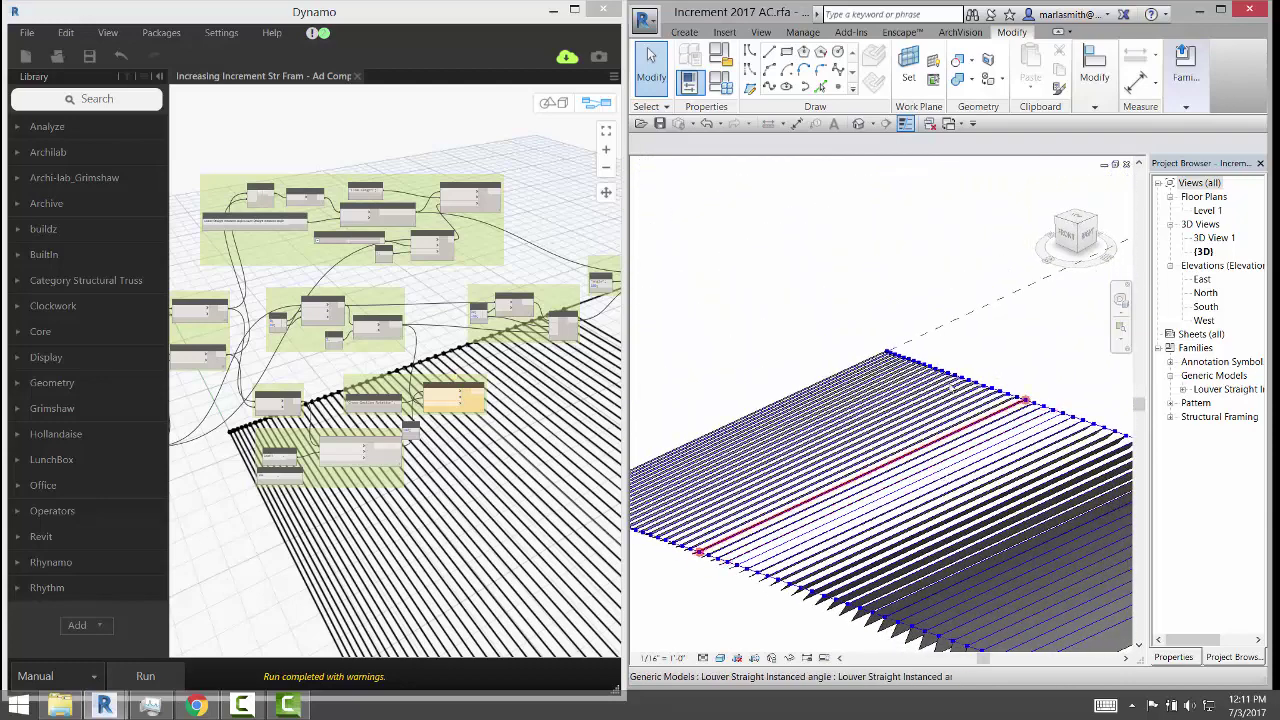
pyautogui.scroll(4, 955, 469)
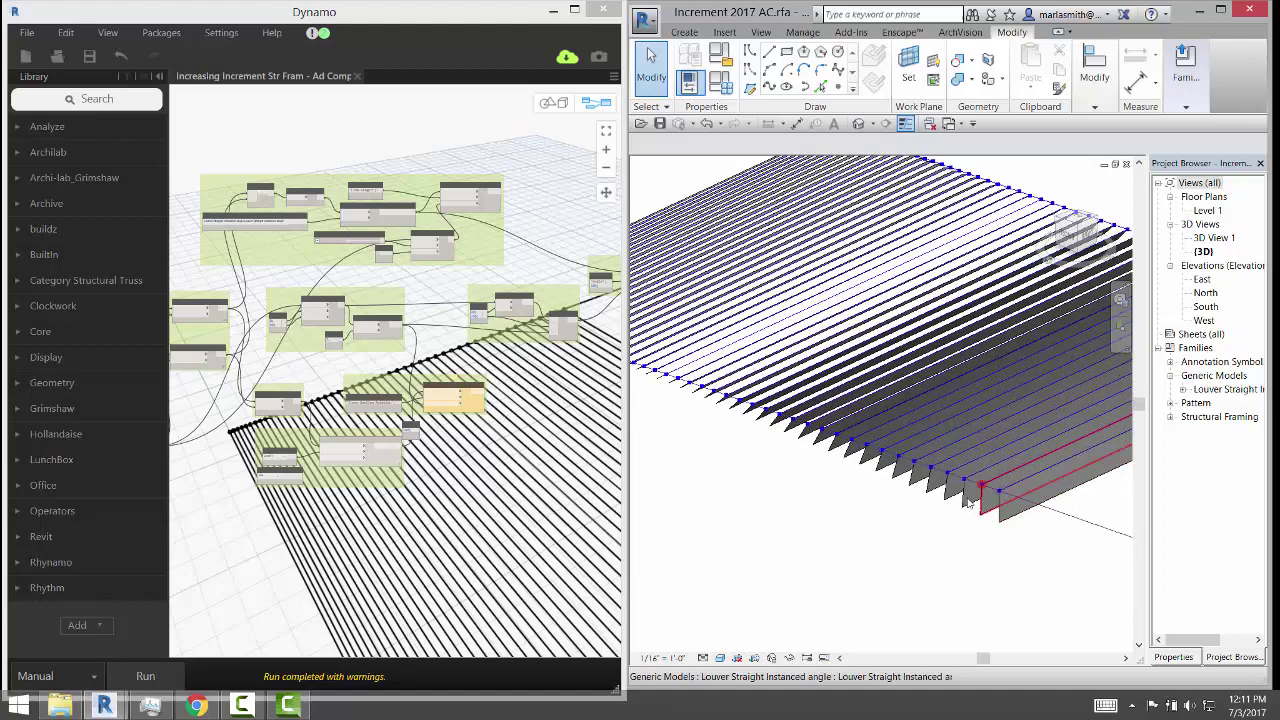
pyautogui.scroll(-5, 883, 514)
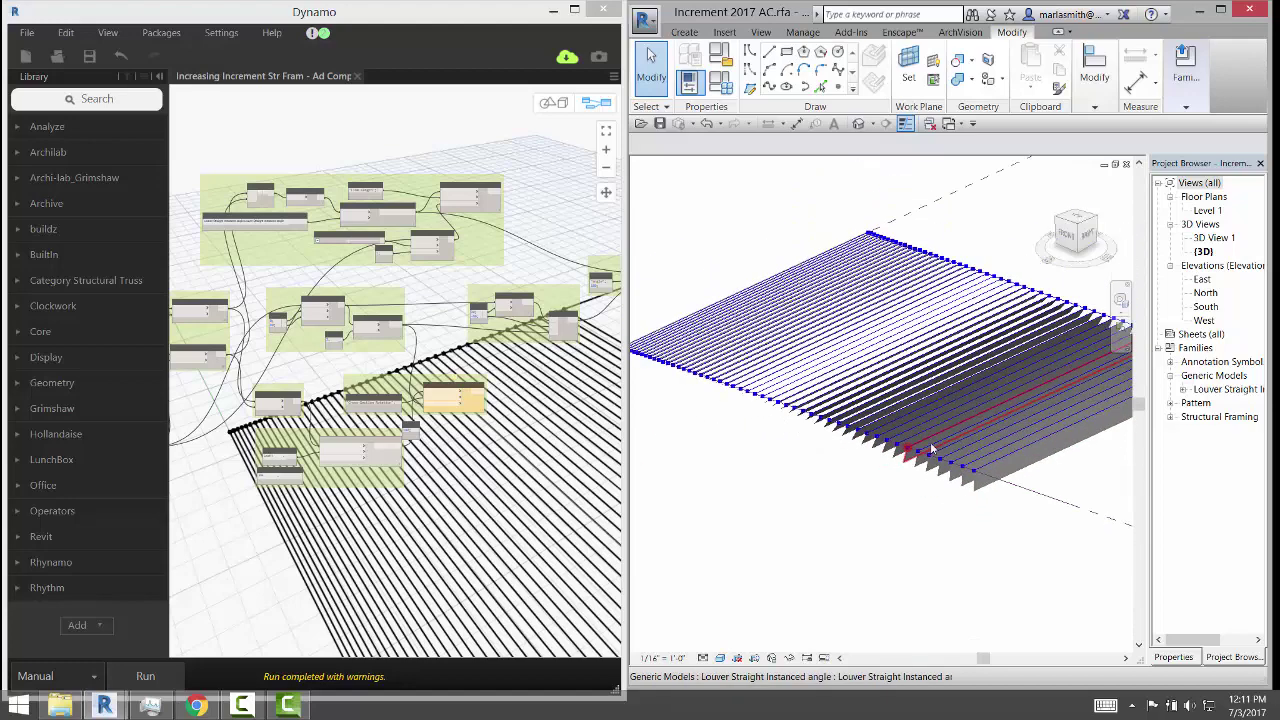
pyautogui.scroll(2, 902, 530)
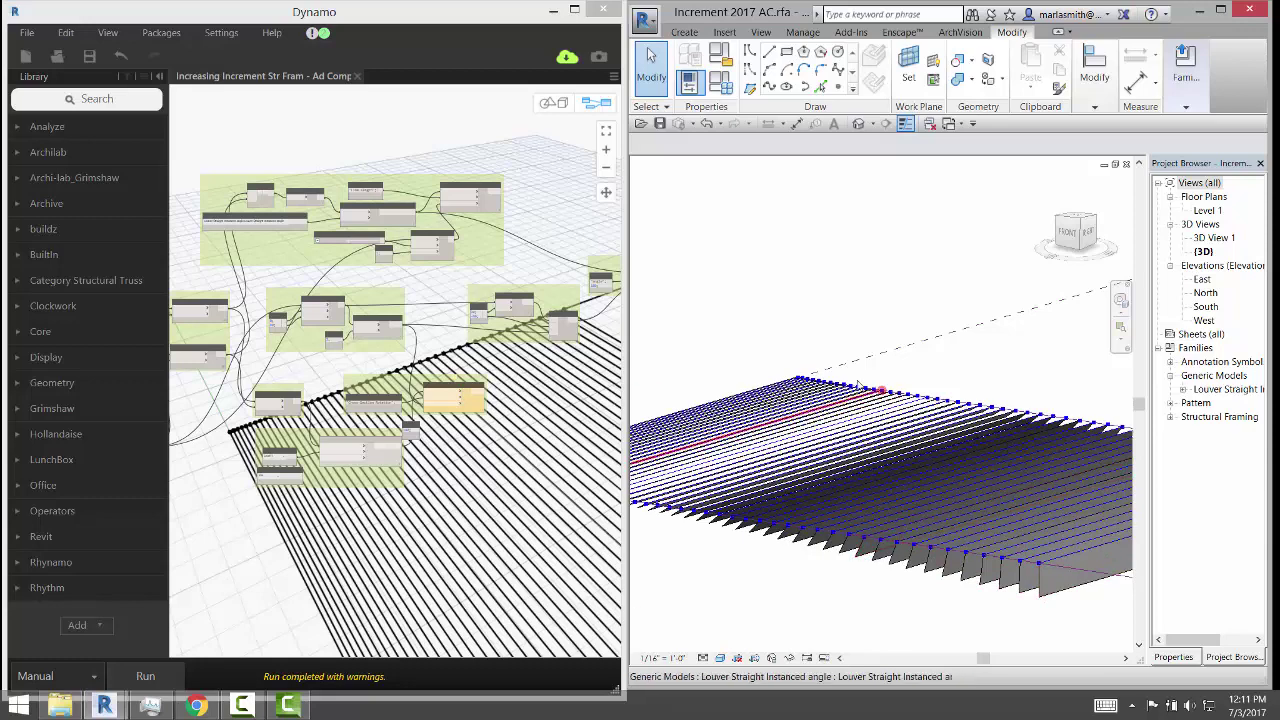
pyautogui.scroll(-3, 865, 471)
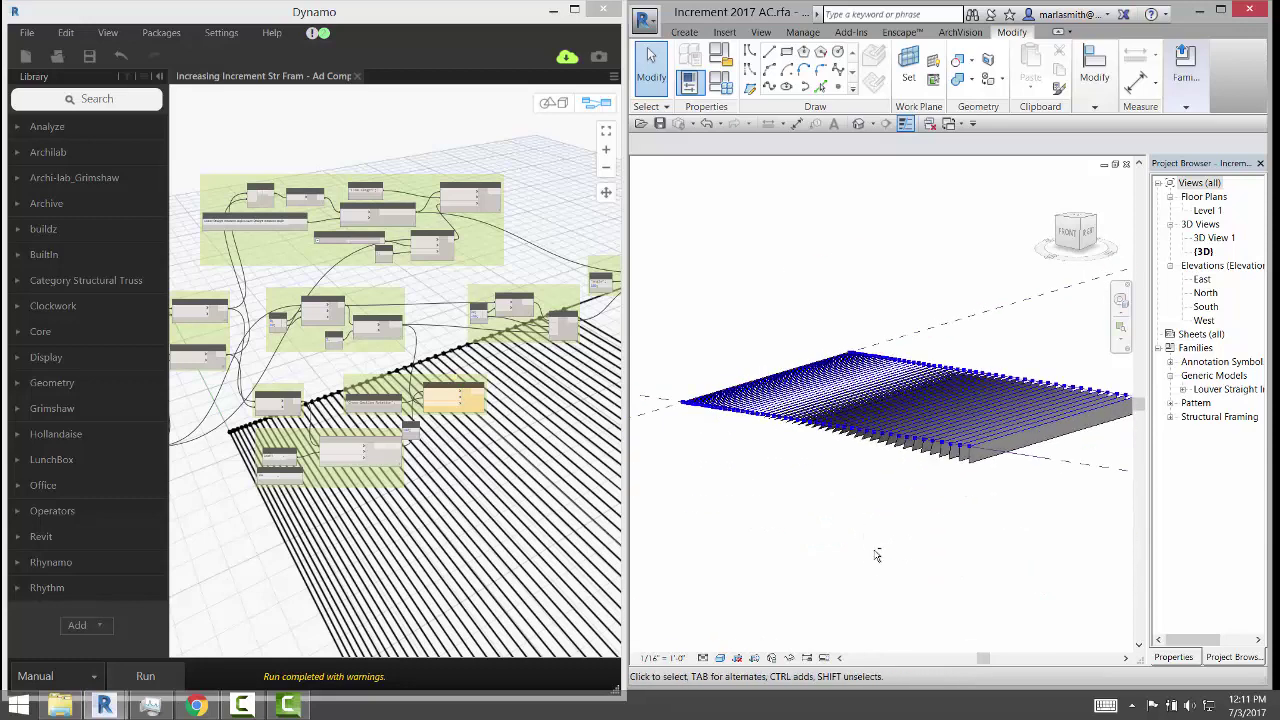
pyautogui.keyDown('shift'); pyautogui.moveTo(877, 556); pyautogui.dragTo(521, 258, button='middle'); pyautogui.keyUp('shift')
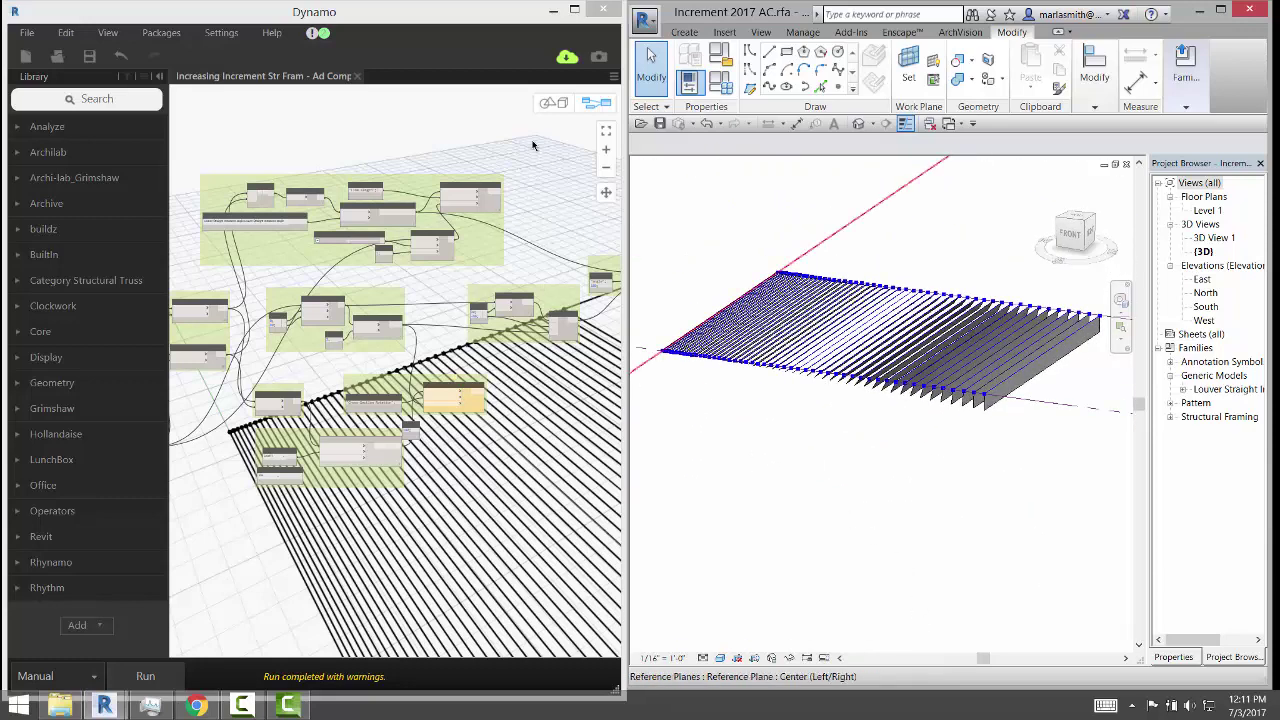
# Wire the Code Block's 'angle' name and 180 value into Element.SetParameterByName and run the graph.
pyautogui.scroll(5, 610, 285)
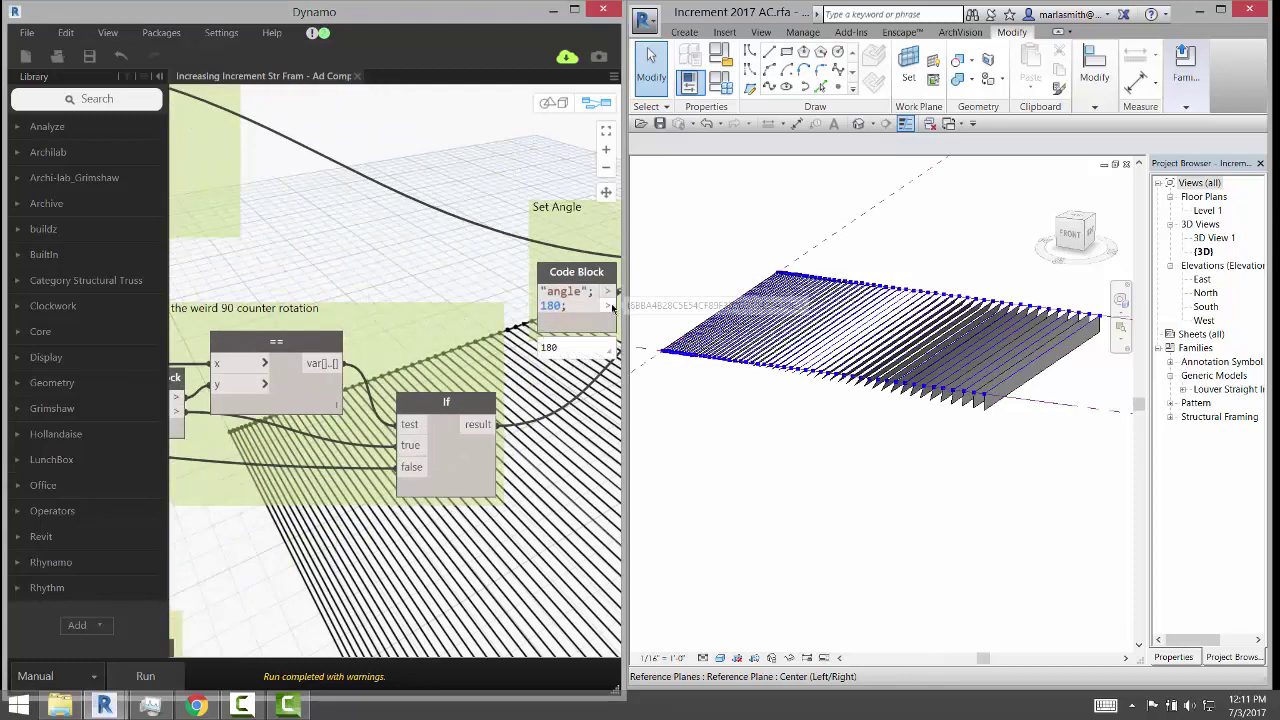
pyautogui.scroll(-3, 310, 202)
pyautogui.scroll(3, 306, 272)
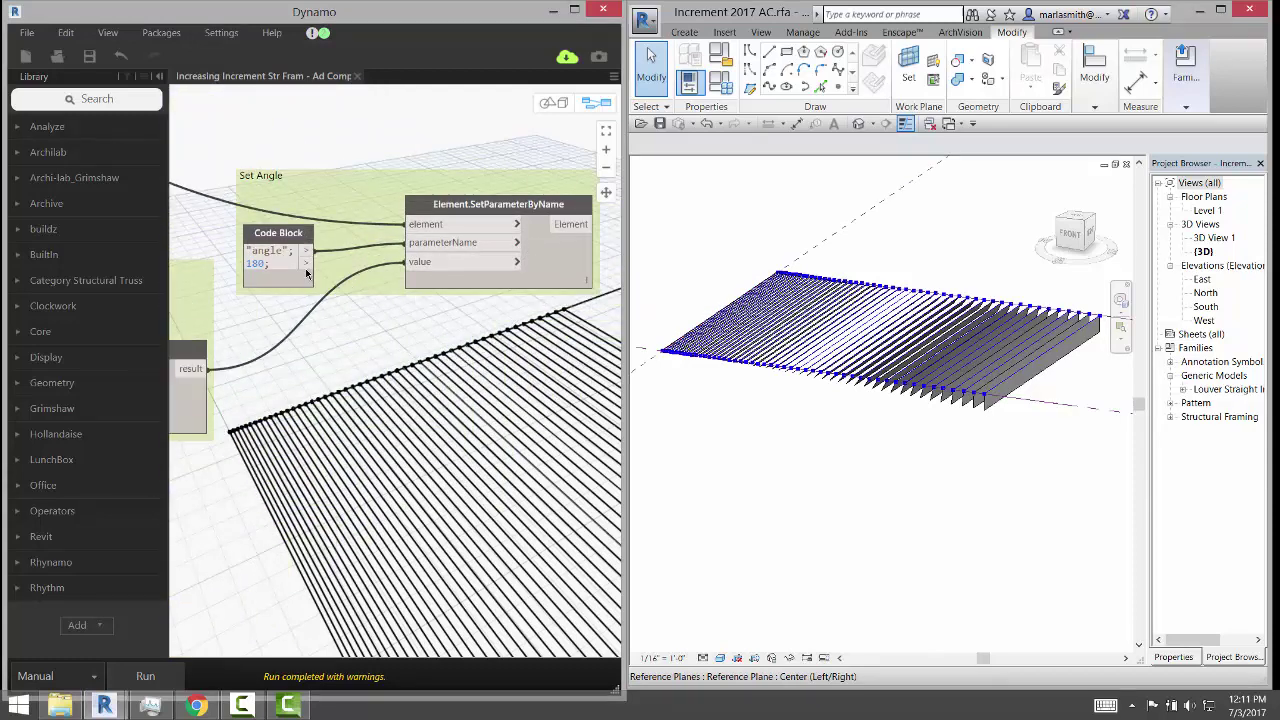
pyautogui.moveTo(306, 263); pyautogui.dragTo(416, 258)
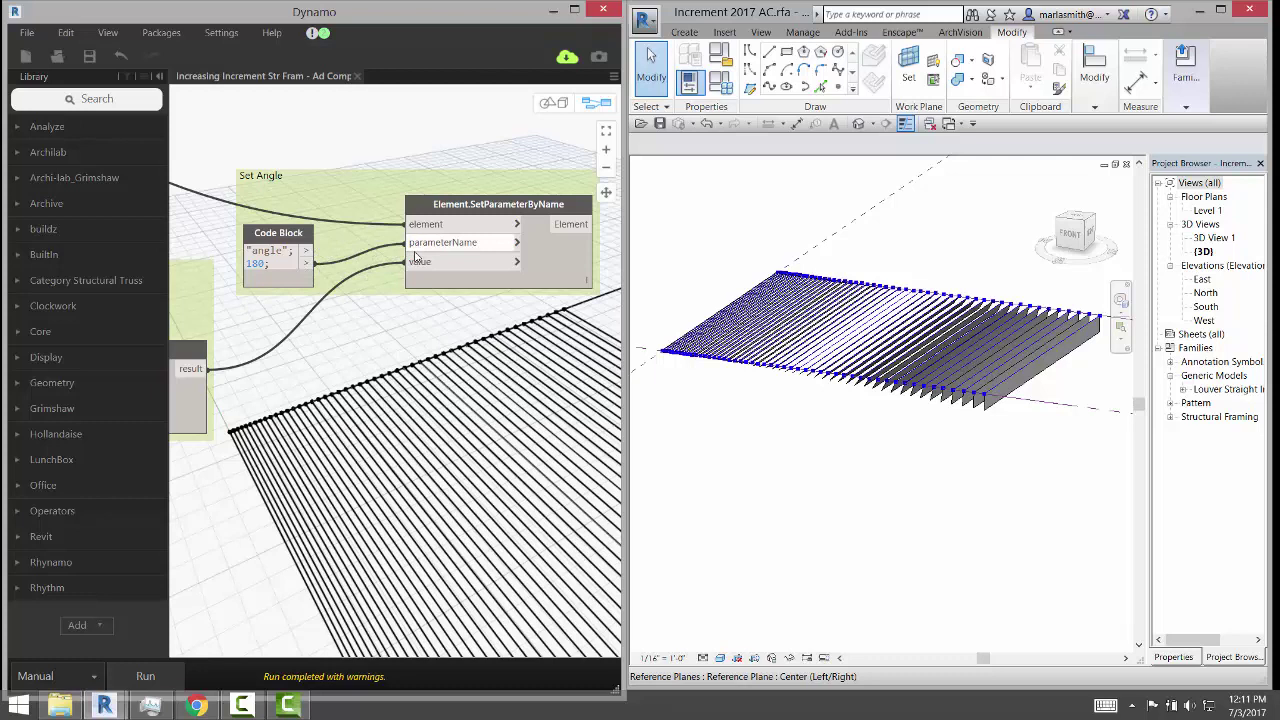
pyautogui.click(143, 676)
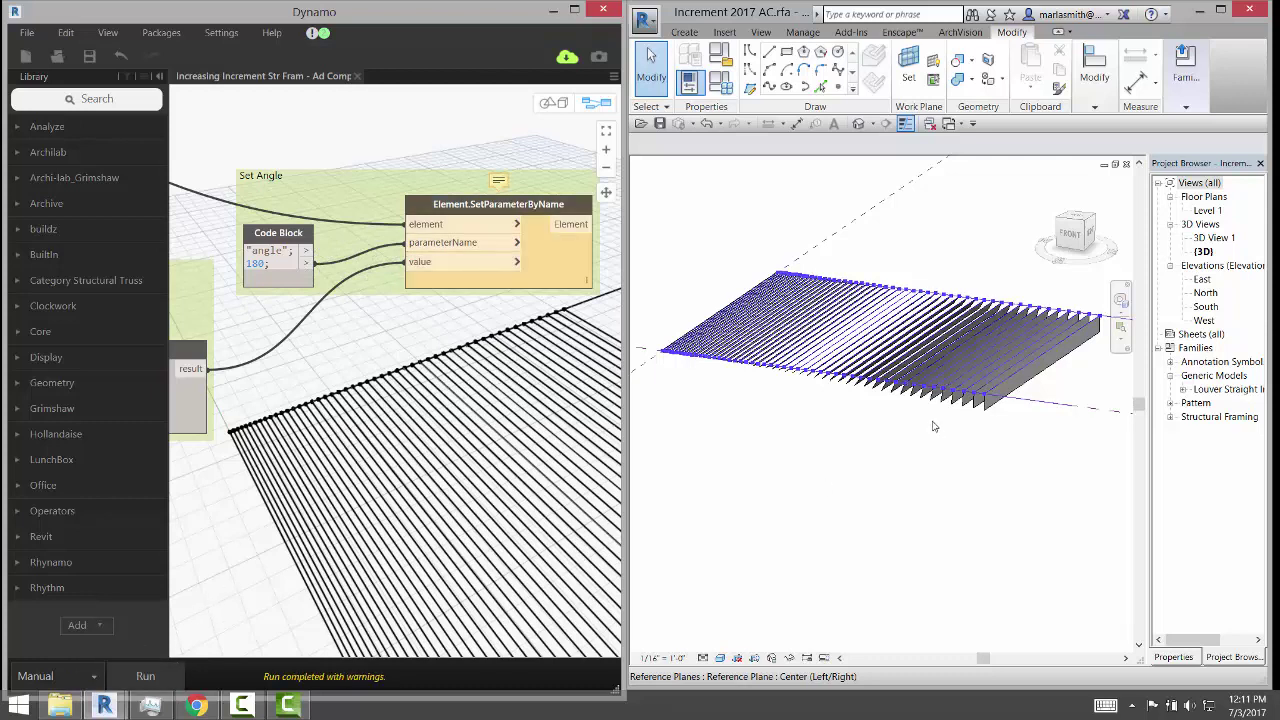
pyautogui.click(145, 676)
pyautogui.moveTo(306, 250); pyautogui.dragTo(420, 253)
pyautogui.moveTo(309, 263); pyautogui.dragTo(418, 264)
pyautogui.click(168, 682)
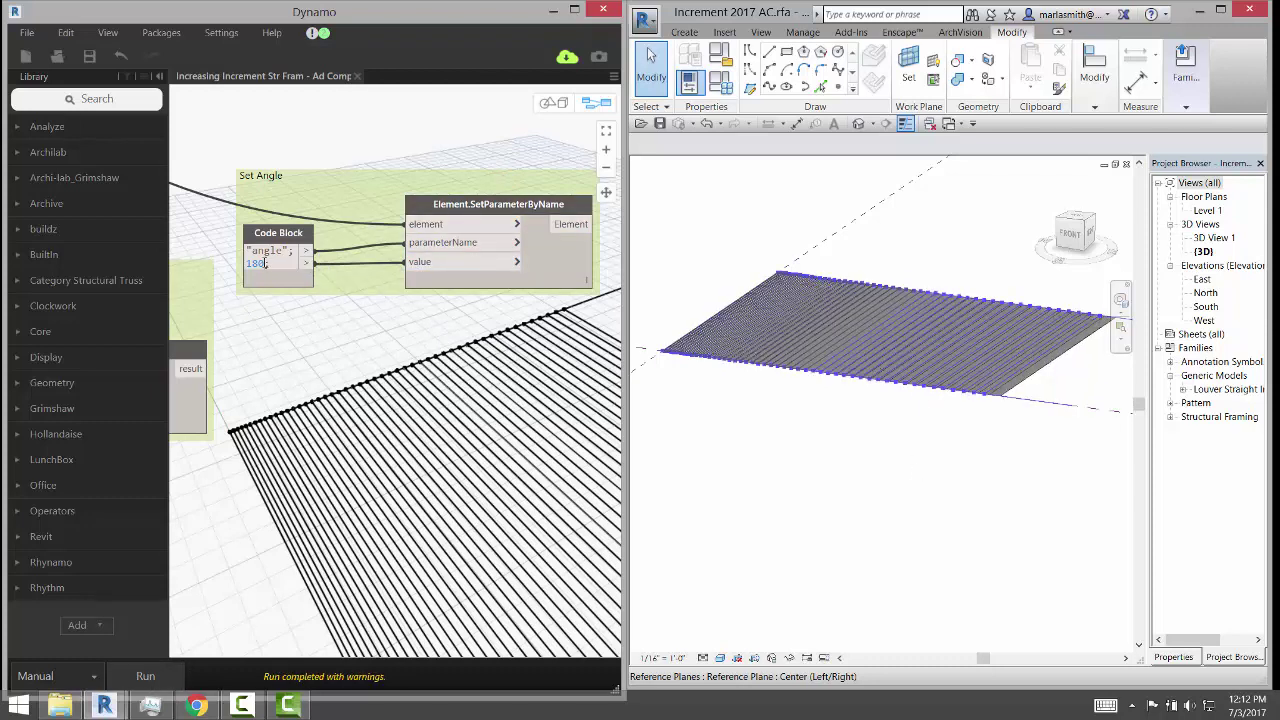
# Change the angle value from 180 to 90 and orbit Revit to check the upright fins.
pyautogui.moveTo(266, 263); pyautogui.dragTo(231, 263)
pyautogui.press('BackSpace')
pyautogui.write('90')
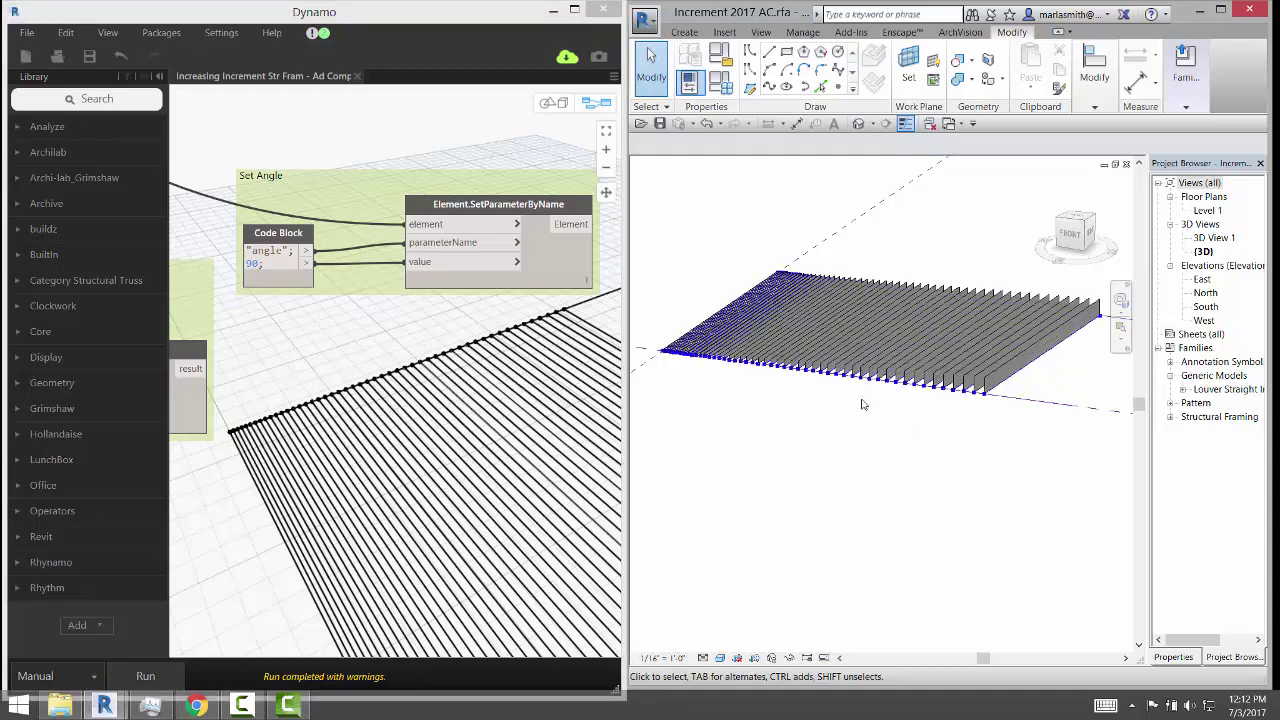
pyautogui.scroll(4, 915, 440)
pyautogui.keyDown('shift'); pyautogui.moveTo(907, 455); pyautogui.dragTo(911, 302, button='middle'); pyautogui.keyUp('shift')
pyautogui.scroll(-2, 924, 480)
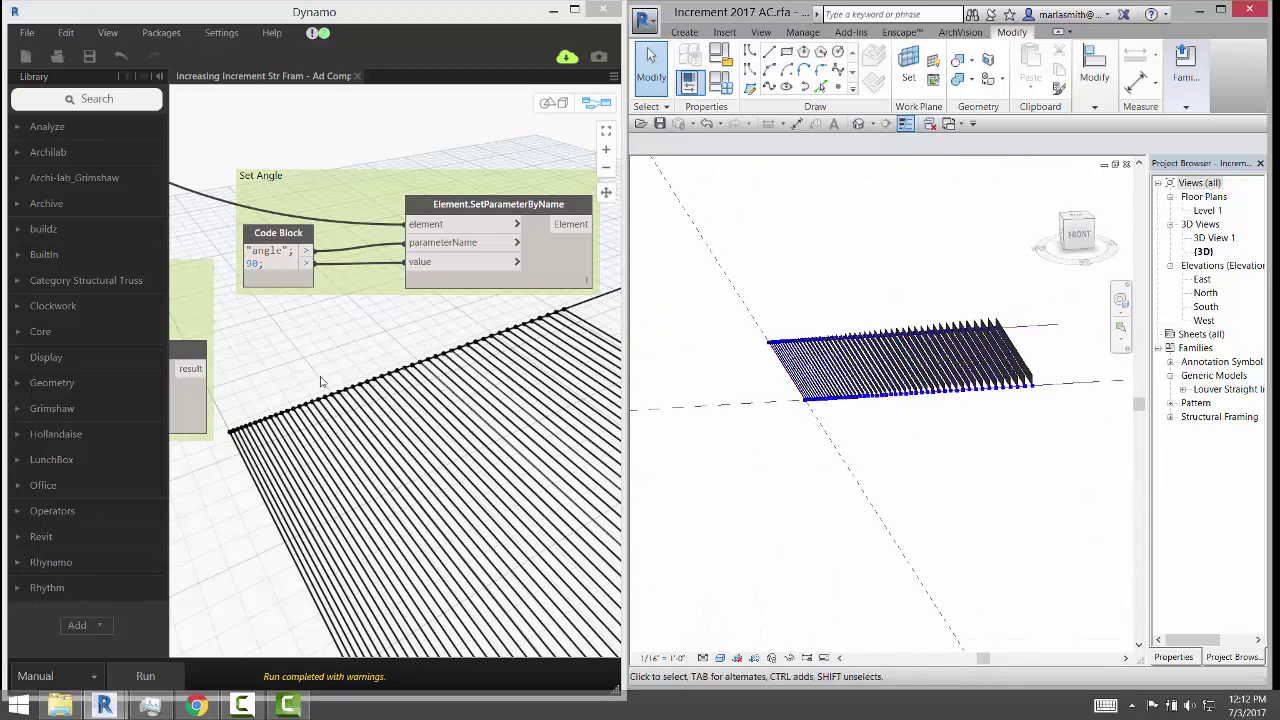
pyautogui.click(349, 352)
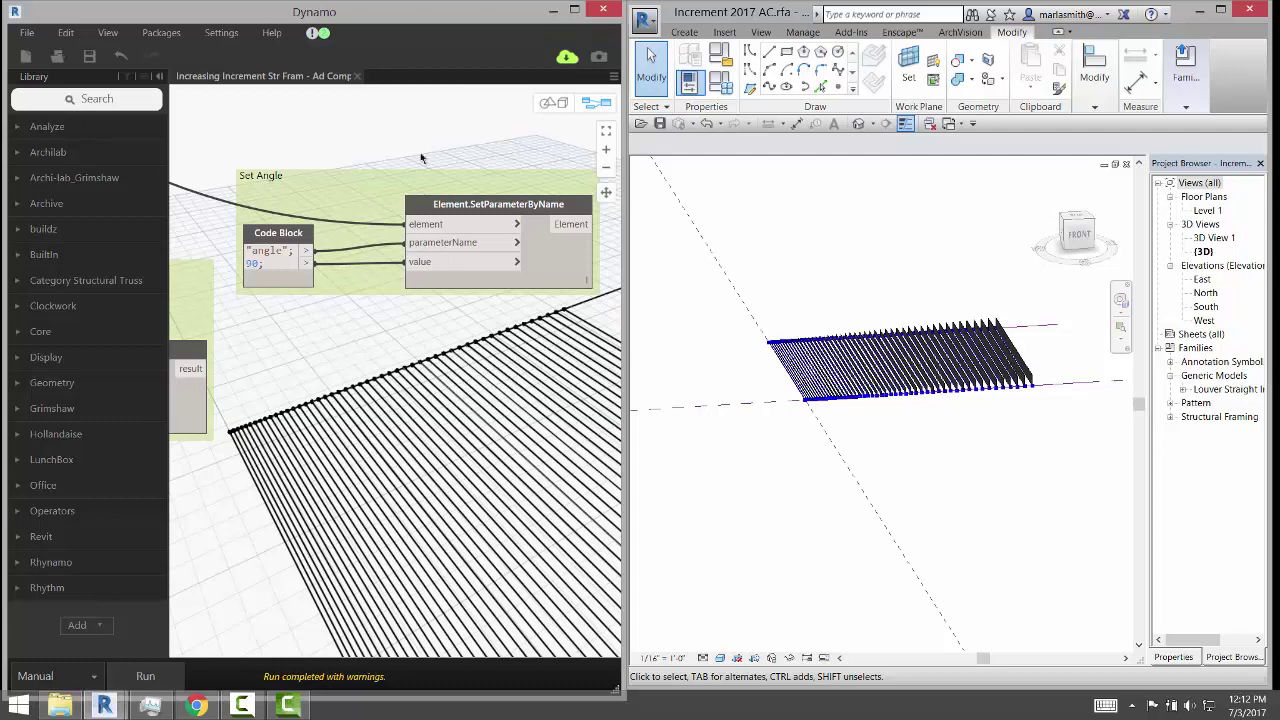
pyautogui.scroll(-3, 476, 160)
pyautogui.scroll(-3, 476, 160)
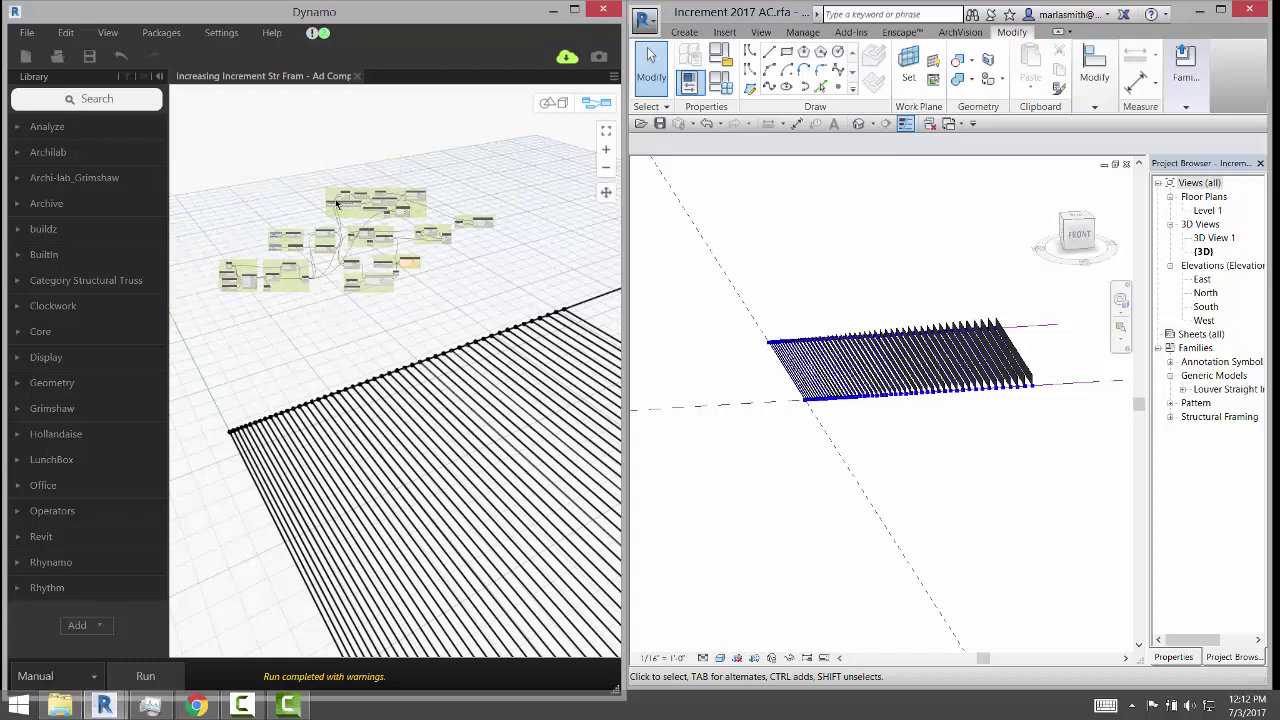
pyautogui.scroll(-3, 479, 137)
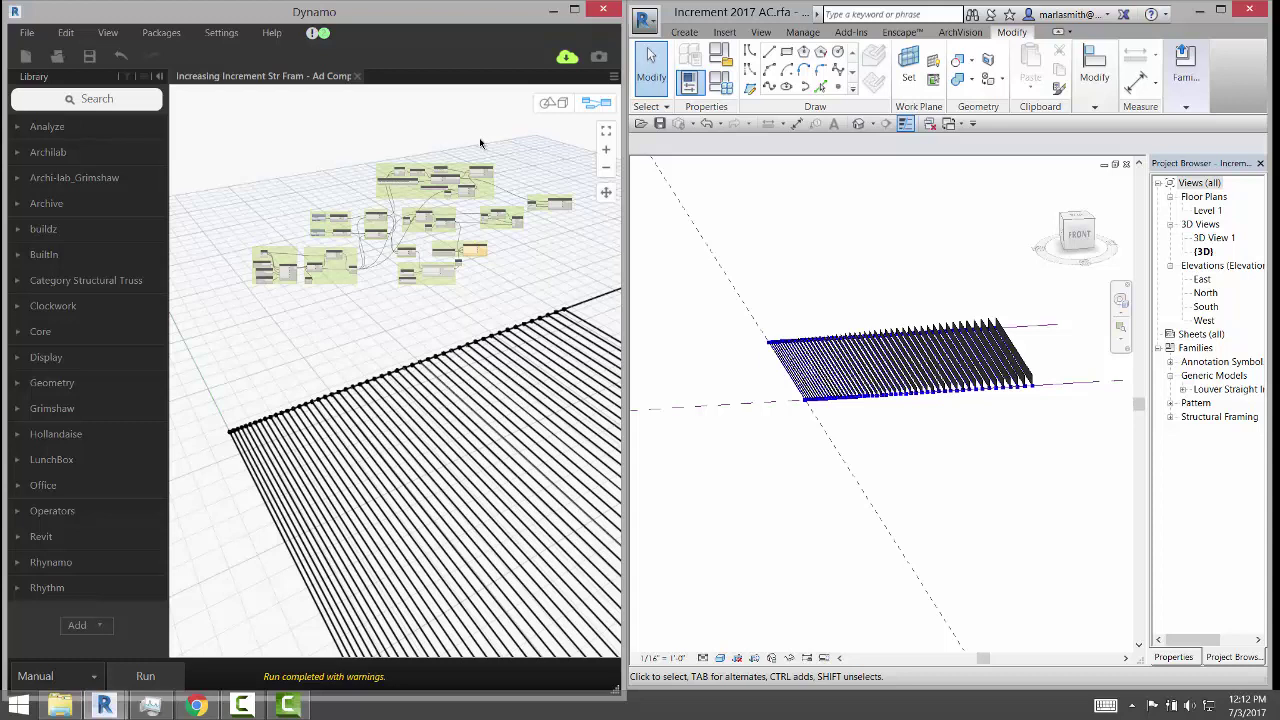
pyautogui.scroll(2, 329, 276)
pyautogui.scroll(2, 329, 276)
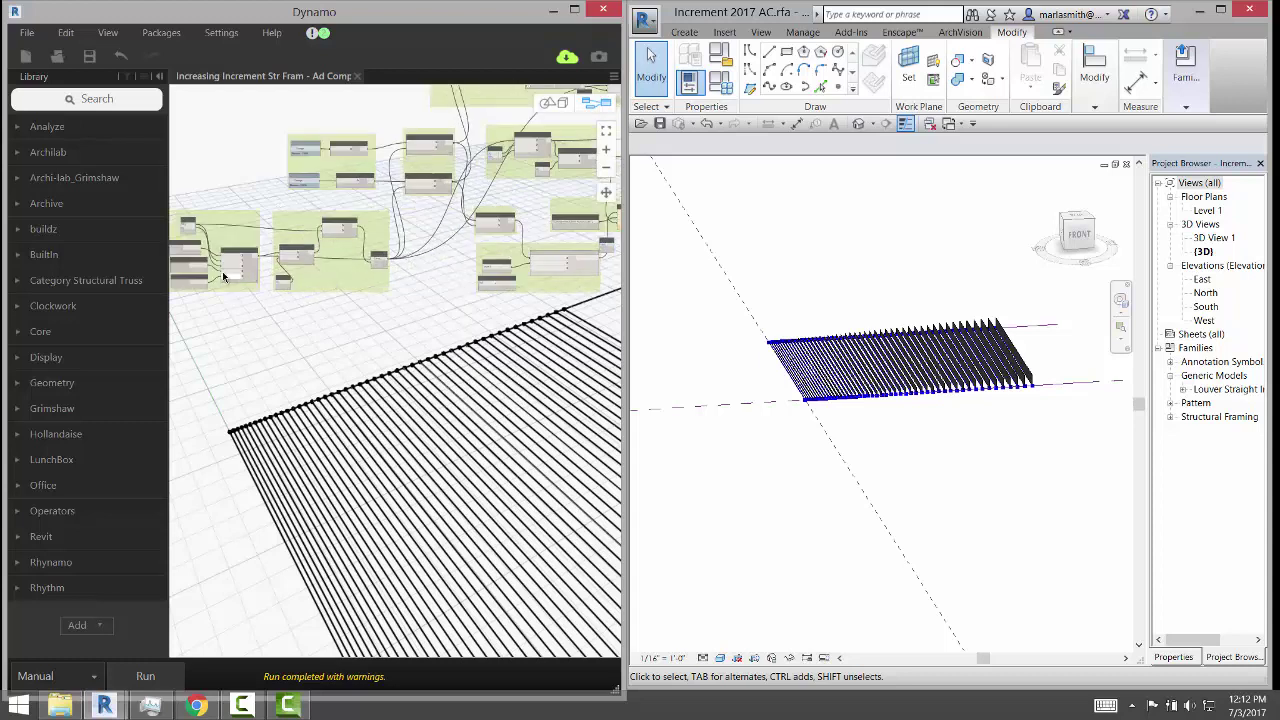
pyautogui.scroll(3, 222, 271)
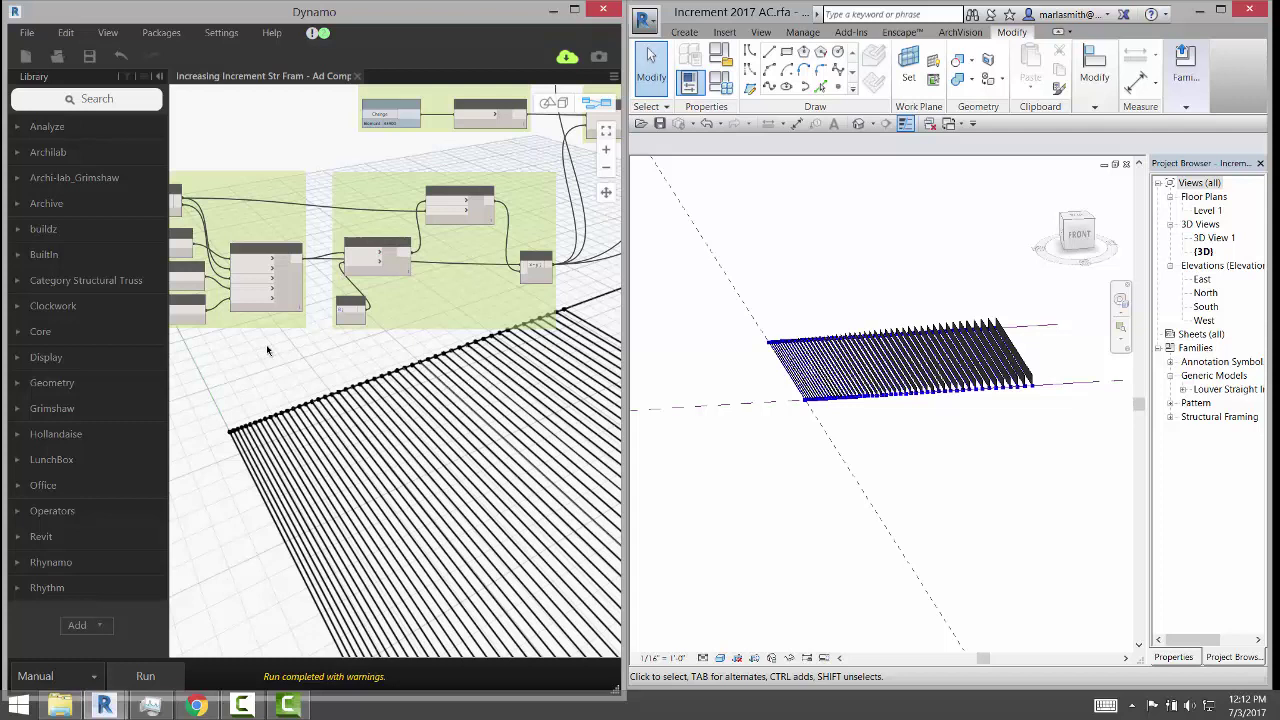